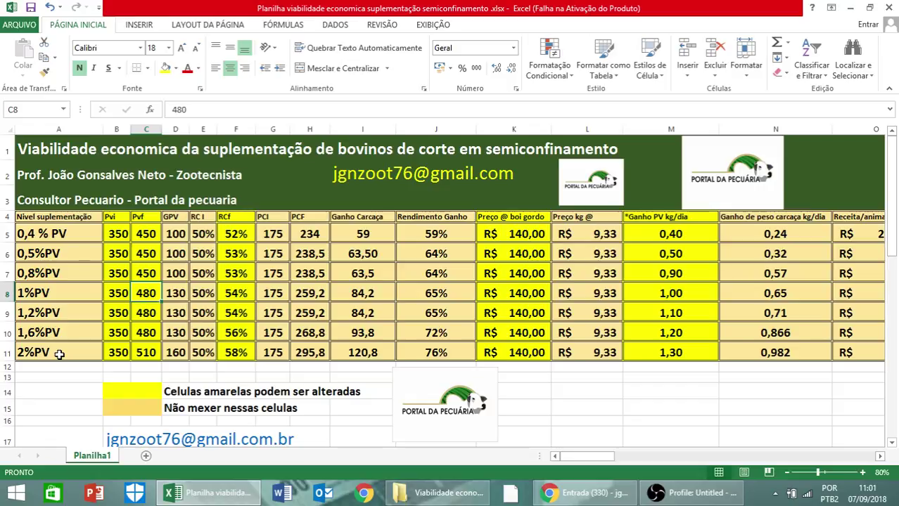
Set the daily live weight gain (Ganho PV kg/dia) of the 2%PV row to 1,35
{"action": "left_click", "coordinate": [681, 352]}
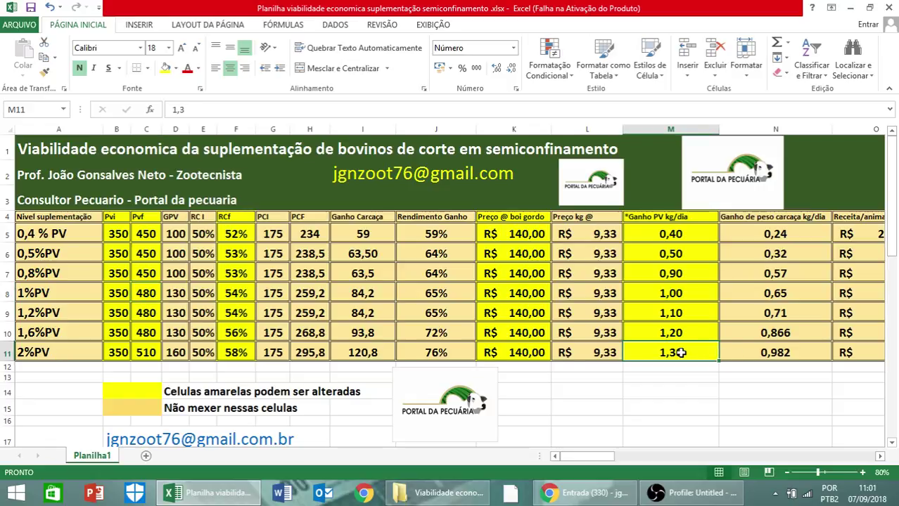
{"action": "key", "text": "BackSpace"}
{"action": "type", "text": "1,35"}
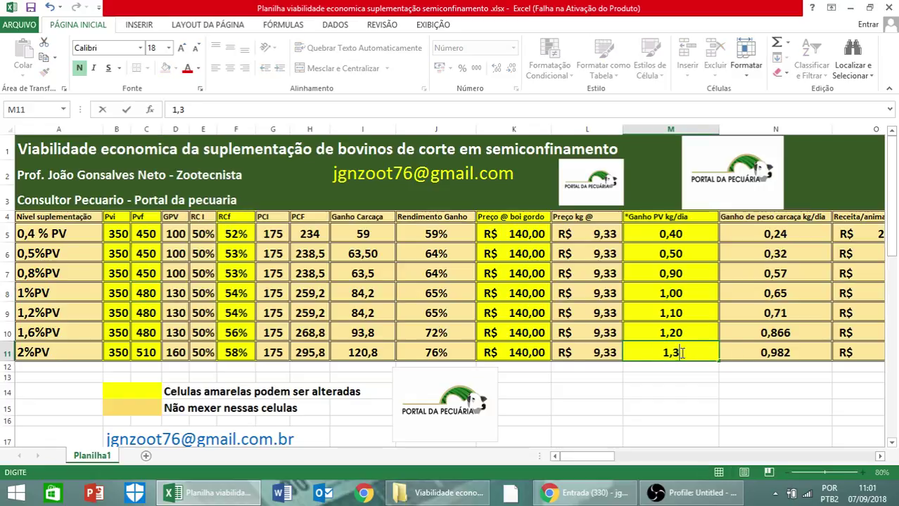
{"action": "key", "text": "Left"}
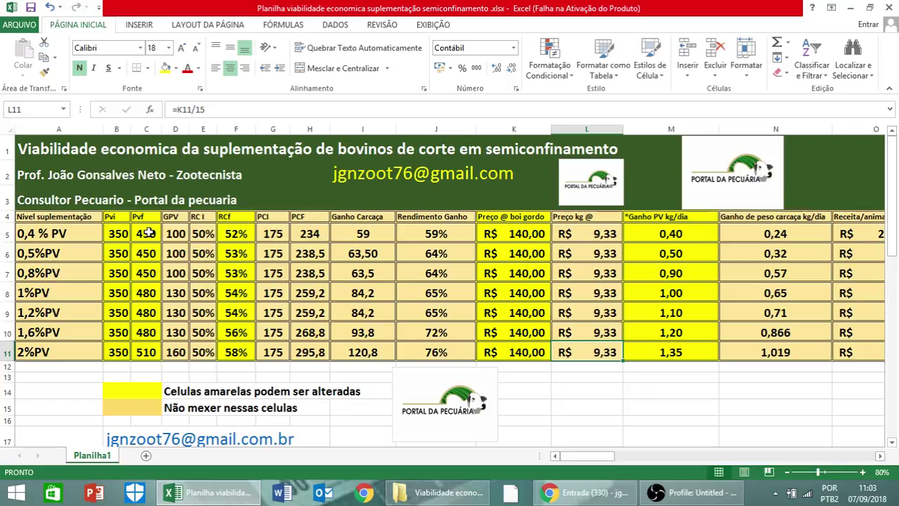
Try 330 as the initial live weight (Pvi) of the 0,4 % PV row, ending with 350 entered
{"action": "left_click", "coordinate": [114, 234]}
{"action": "type", "text": "350"}
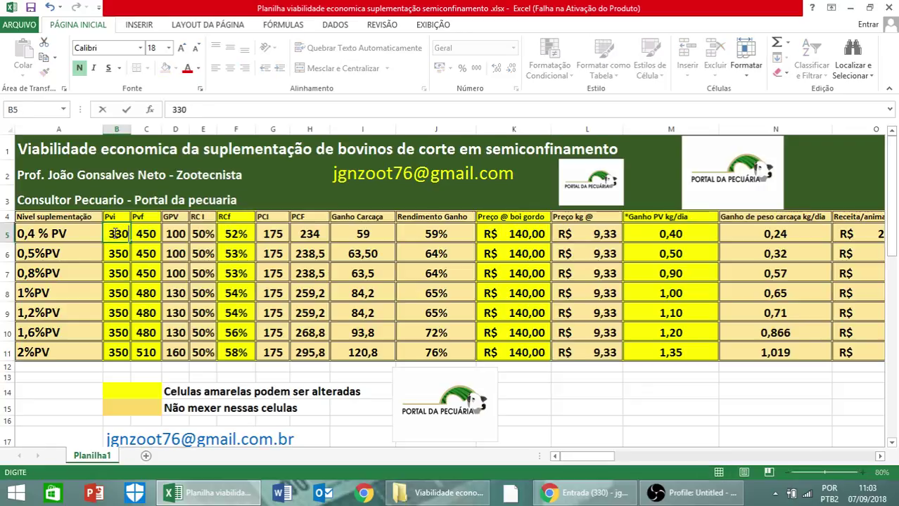
{"action": "key", "text": "BackSpace"}
{"action": "key", "text": "BackSpace"}
{"action": "type", "text": "00"}
{"action": "key", "text": "BackSpace"}
{"action": "key", "text": "BackSpace"}
{"action": "type", "text": "50"}
{"action": "key", "text": "Return"}
{"action": "key", "text": "Down"}
{"action": "key", "text": "Down"}
{"action": "key", "text": "Down"}
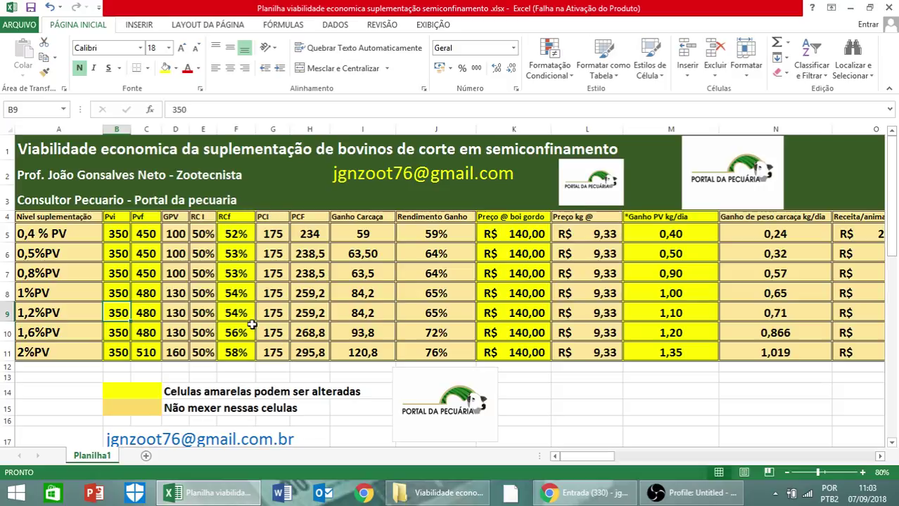
Format the abbreviation explanations block C25:J38 with font size 20 and bold
{"action": "scroll", "coordinate": [192, 293], "scroll_direction": "down", "scroll_amount": 9}
{"action": "scroll", "coordinate": [194, 293], "scroll_direction": "up", "scroll_amount": 2}
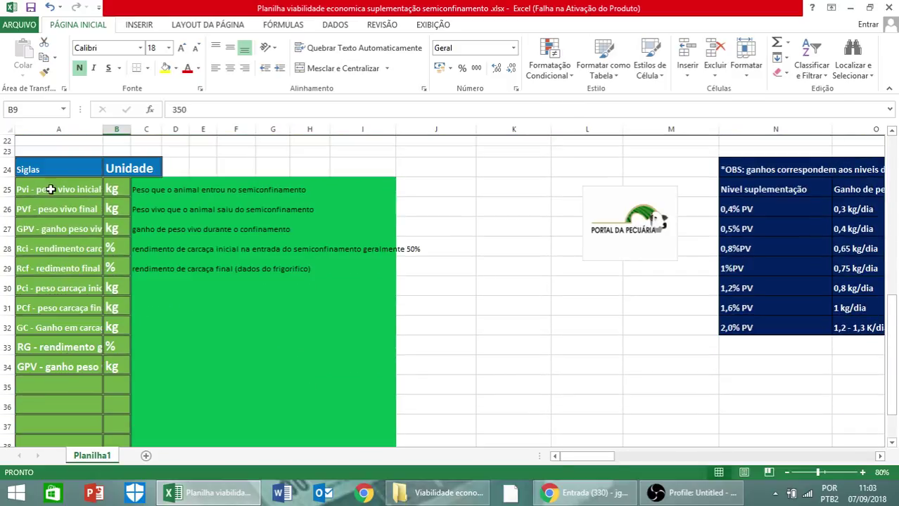
{"action": "left_click_drag", "start_coordinate": [162, 187], "coordinate": [418, 282]}
{"action": "left_click_drag", "start_coordinate": [419, 416], "coordinate": [425, 436]}
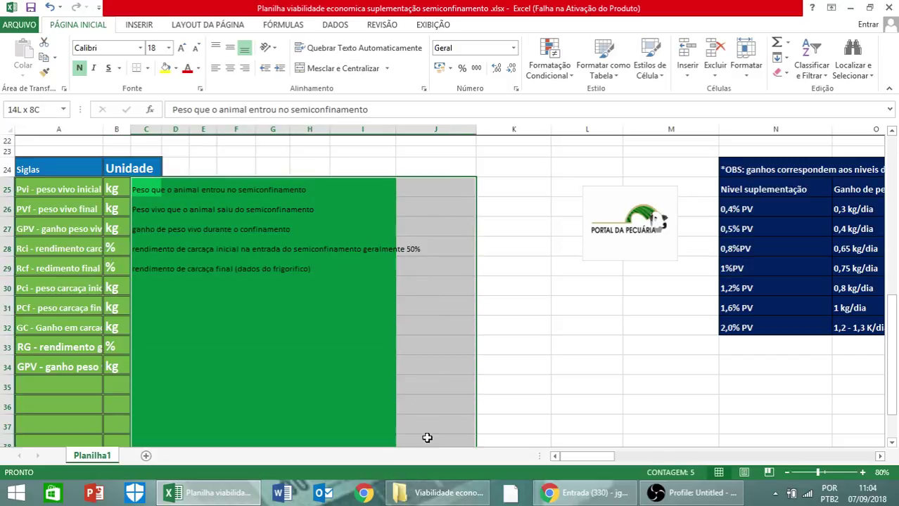
{"action": "left_click", "coordinate": [169, 47]}
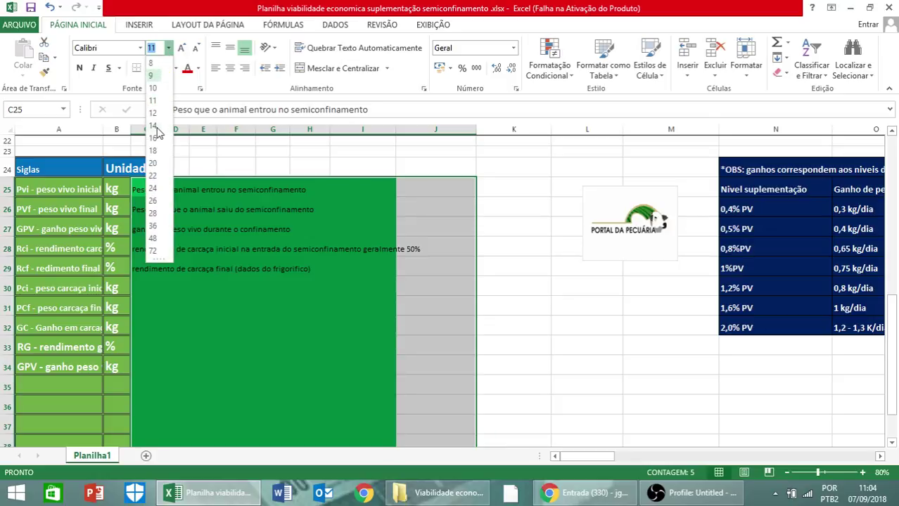
{"action": "left_click", "coordinate": [157, 164]}
{"action": "left_click", "coordinate": [78, 68]}
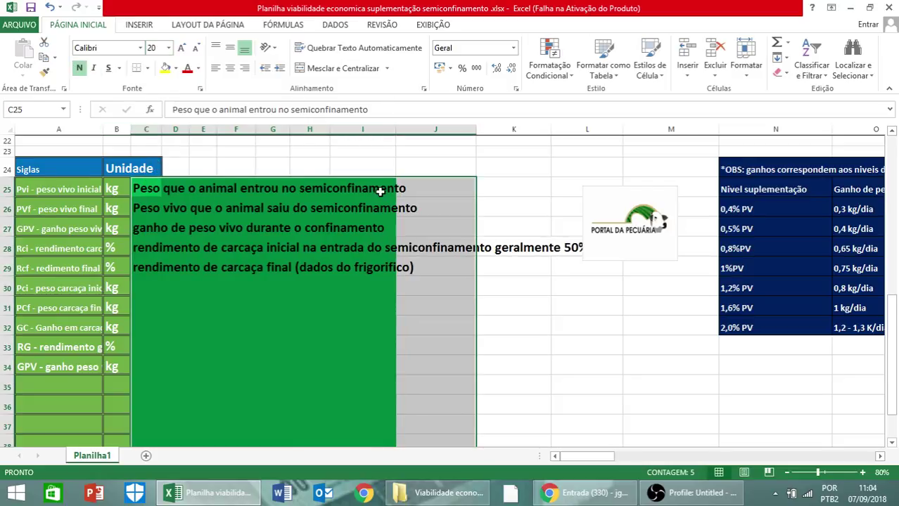
Move the logo beside the explanations down so it clears the text in row 28
{"action": "scroll", "coordinate": [380, 191], "scroll_direction": "down", "scroll_amount": 3}
{"action": "scroll", "coordinate": [380, 191], "scroll_direction": "up", "scroll_amount": 3}
{"action": "left_click", "coordinate": [307, 208]}
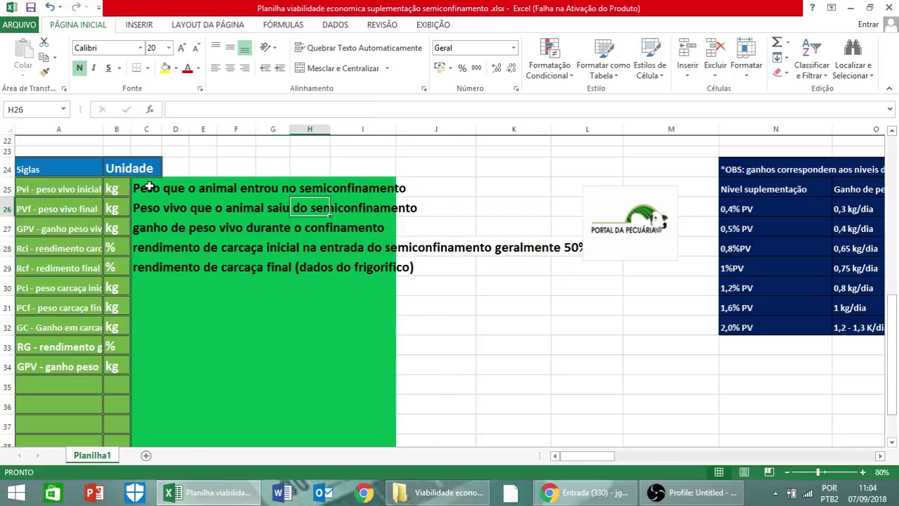
{"action": "left_click_drag", "start_coordinate": [149, 186], "coordinate": [577, 303]}
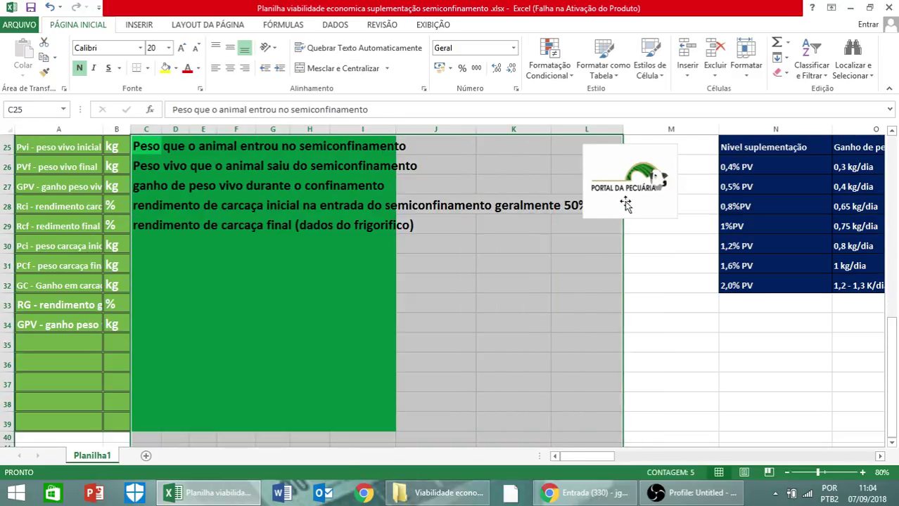
{"action": "left_click_drag", "start_coordinate": [626, 204], "coordinate": [635, 301]}
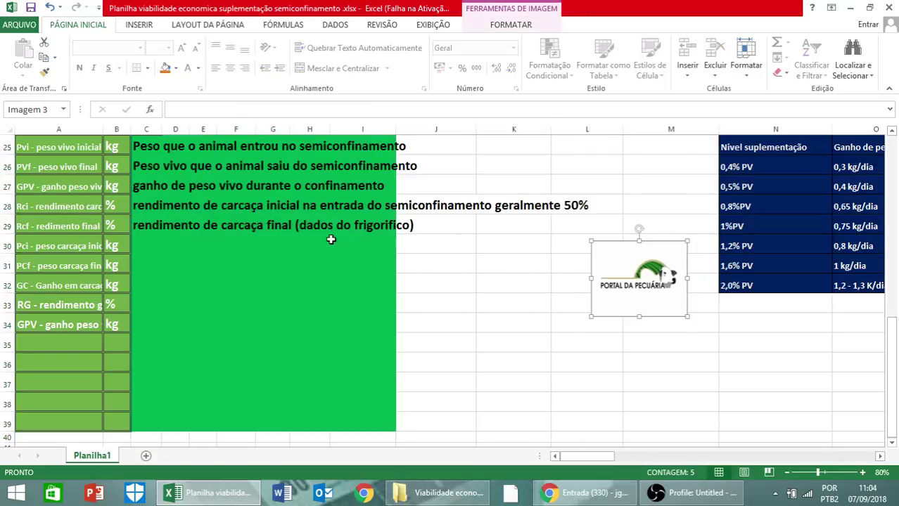
Fill the explanations block C25:L39 with dark orange, including its last row
{"action": "scroll", "coordinate": [331, 239], "scroll_direction": "up", "scroll_amount": 1}
{"action": "left_click_drag", "start_coordinate": [160, 187], "coordinate": [590, 441]}
{"action": "scroll", "coordinate": [515, 335], "scroll_direction": "down", "scroll_amount": 1}
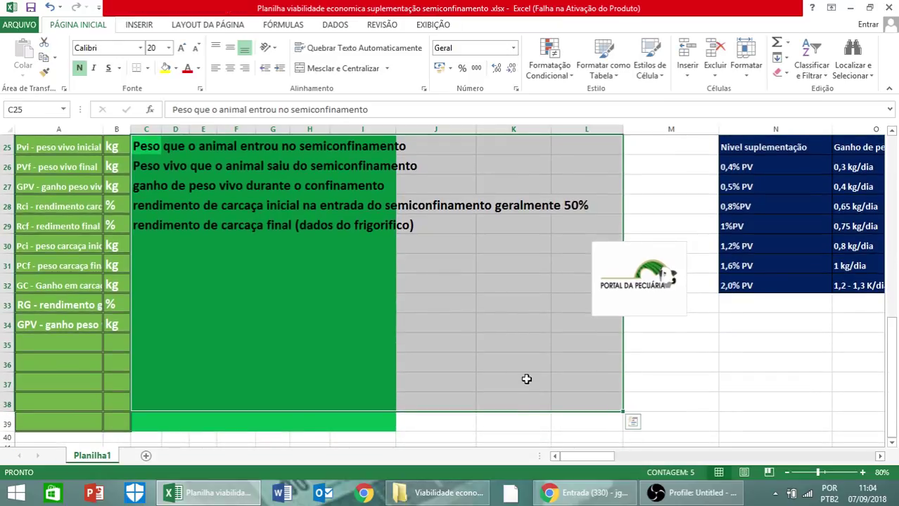
{"action": "left_click", "coordinate": [176, 68]}
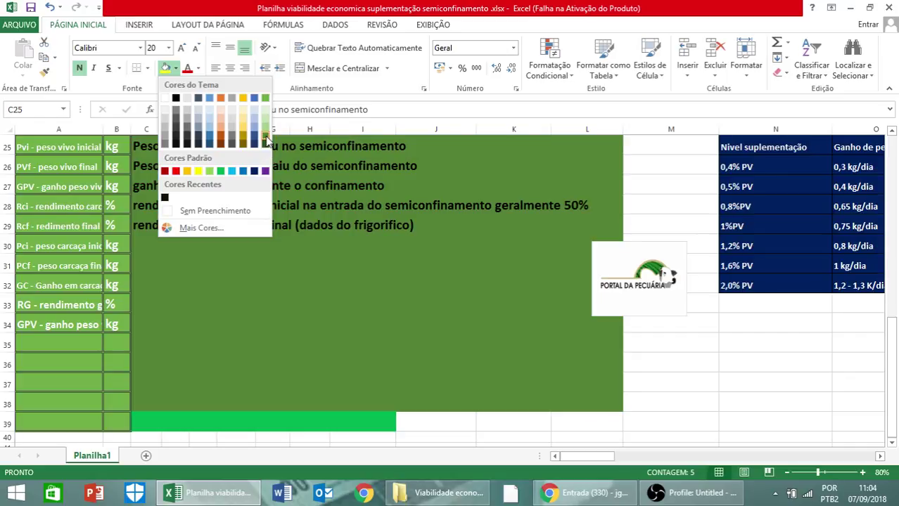
{"action": "left_click", "coordinate": [220, 139]}
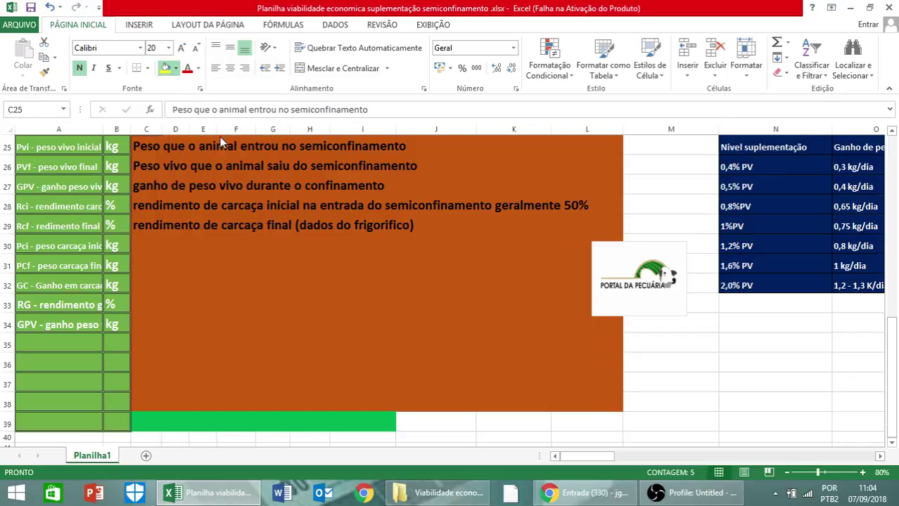
{"action": "scroll", "coordinate": [230, 249], "scroll_direction": "down", "scroll_amount": 2}
{"action": "left_click_drag", "start_coordinate": [176, 303], "coordinate": [524, 305]}
{"action": "left_click_drag", "start_coordinate": [588, 302], "coordinate": [142, 301]}
{"action": "left_click", "coordinate": [165, 68]}
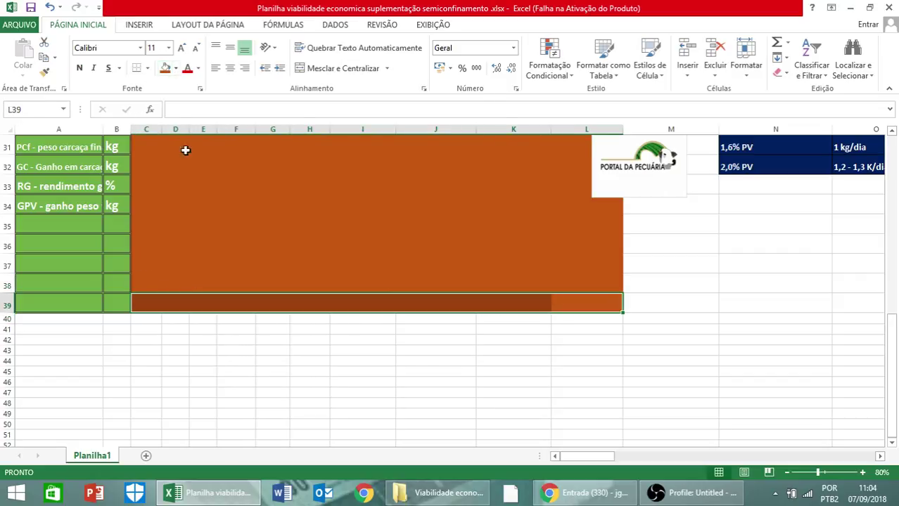
Move the logo onto the orange block below the explanations and widen column A to fit the full abbreviation names
{"action": "scroll", "coordinate": [310, 179], "scroll_direction": "up", "scroll_amount": 3}
{"action": "scroll", "coordinate": [312, 179], "scroll_direction": "up", "scroll_amount": 1}
{"action": "left_click_drag", "start_coordinate": [610, 364], "coordinate": [340, 382]}
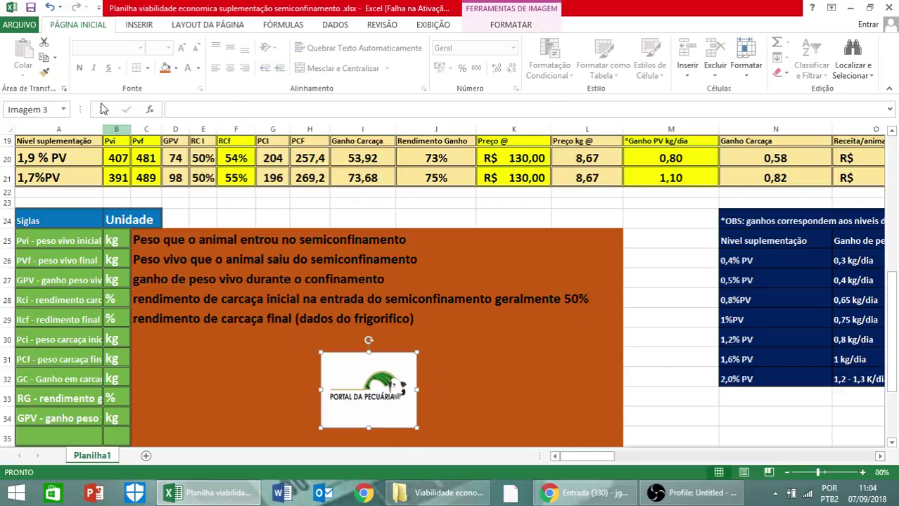
{"action": "left_click_drag", "start_coordinate": [100, 128], "coordinate": [139, 138]}
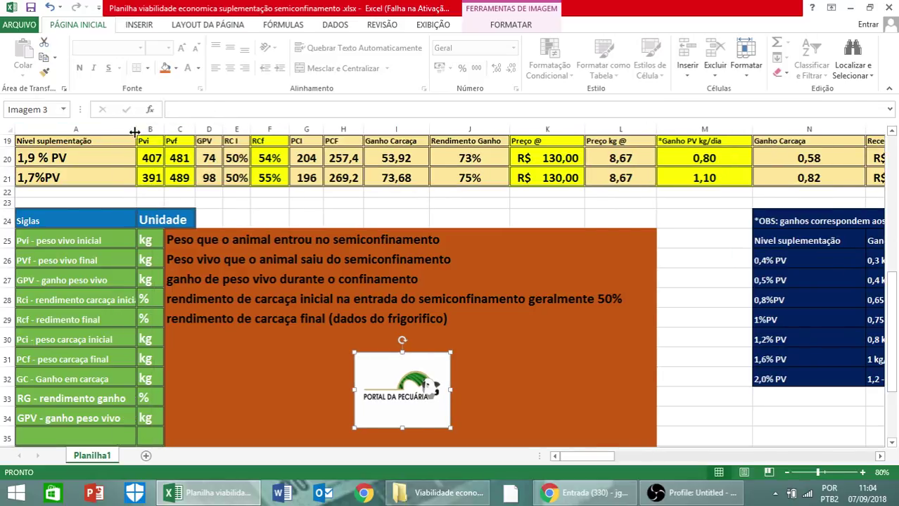
{"action": "left_click_drag", "start_coordinate": [138, 130], "coordinate": [161, 130]}
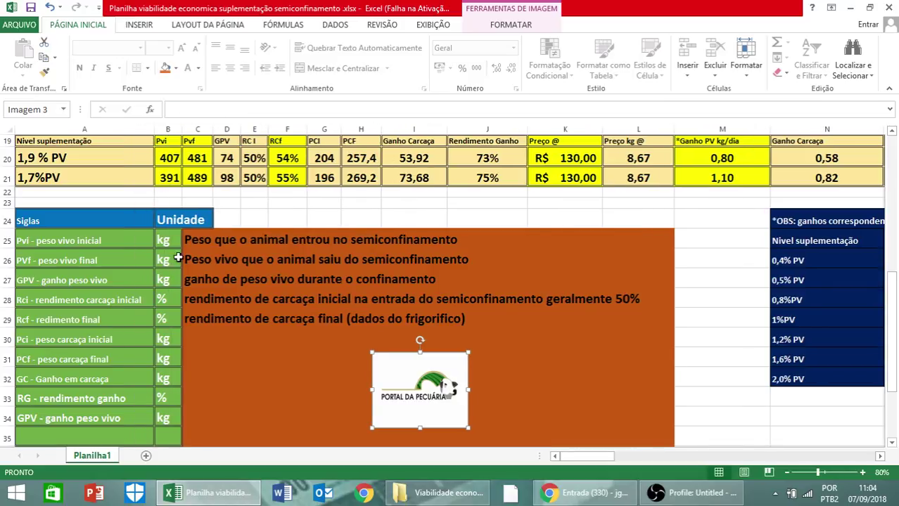
Set the fattened cattle price (Preço @ boi gordo) of the 0,4 % PV row to 120
{"action": "scroll", "coordinate": [259, 241], "scroll_direction": "up", "scroll_amount": 6}
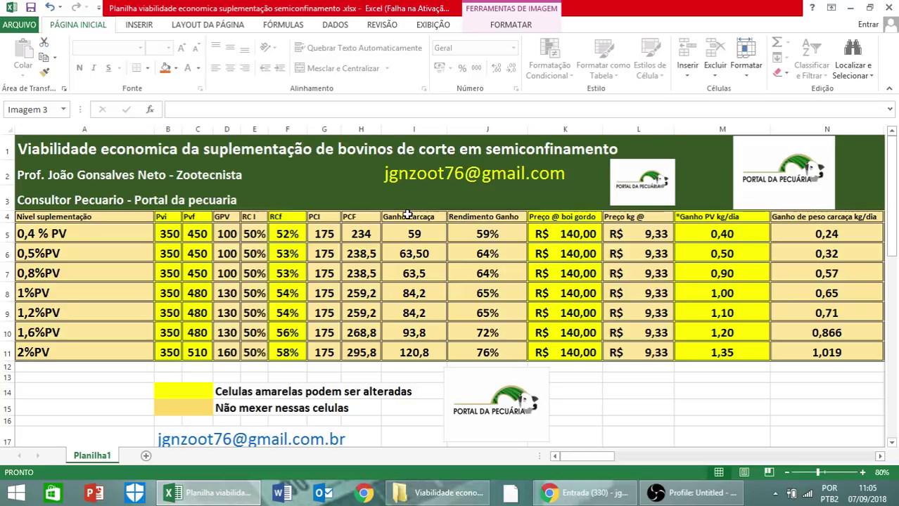
{"action": "left_click", "coordinate": [477, 217]}
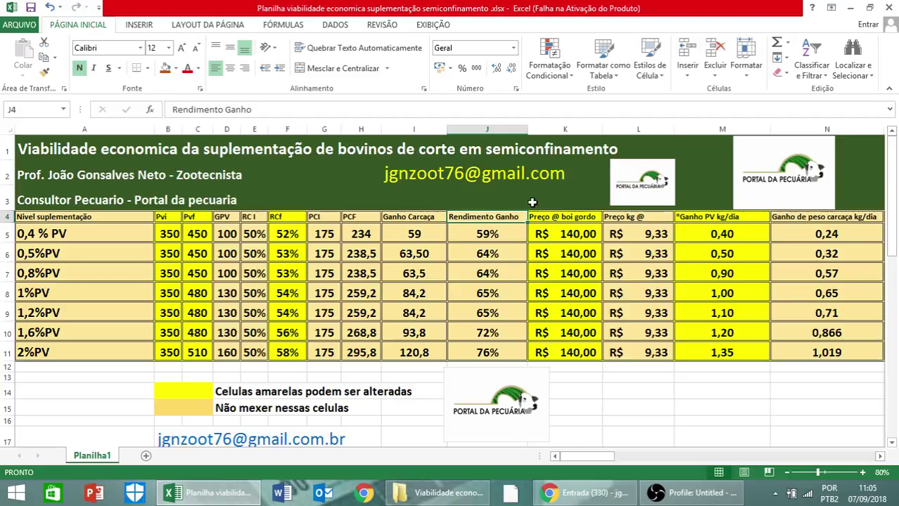
{"action": "left_click", "coordinate": [557, 214]}
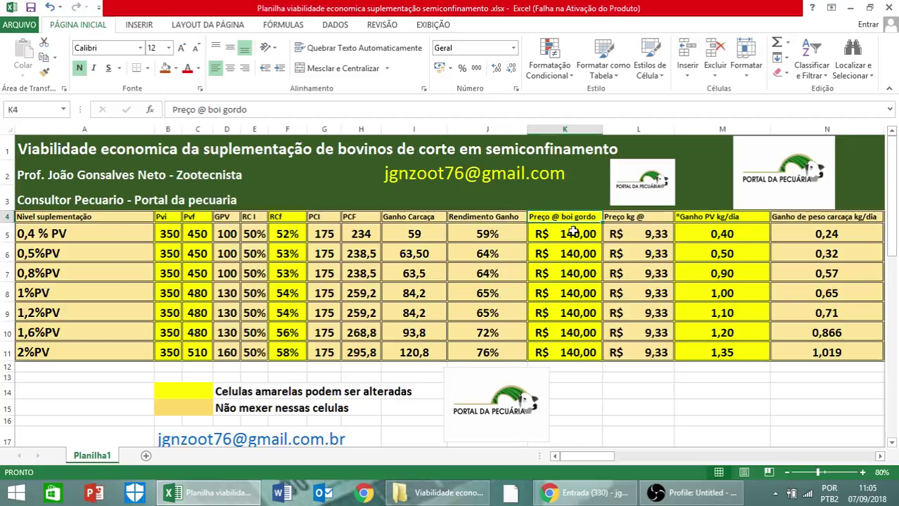
{"action": "left_click", "coordinate": [570, 232]}
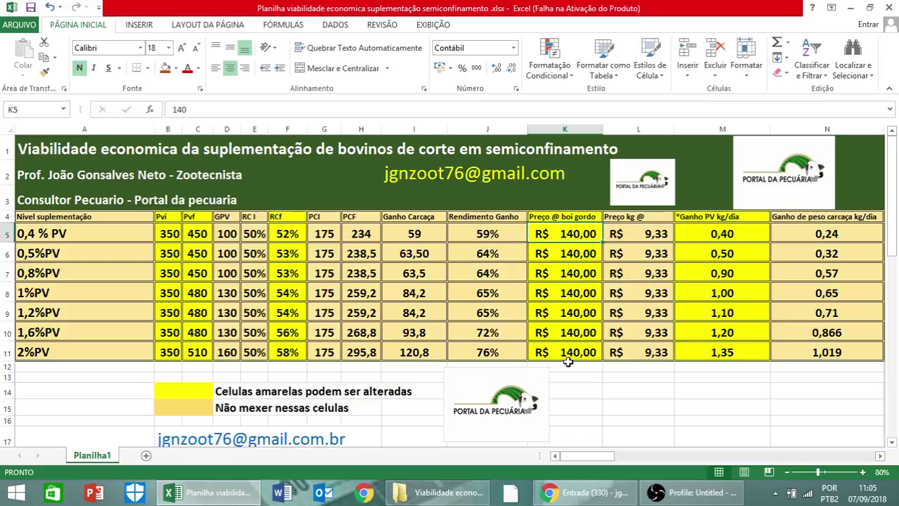
{"action": "type", "text": "120"}
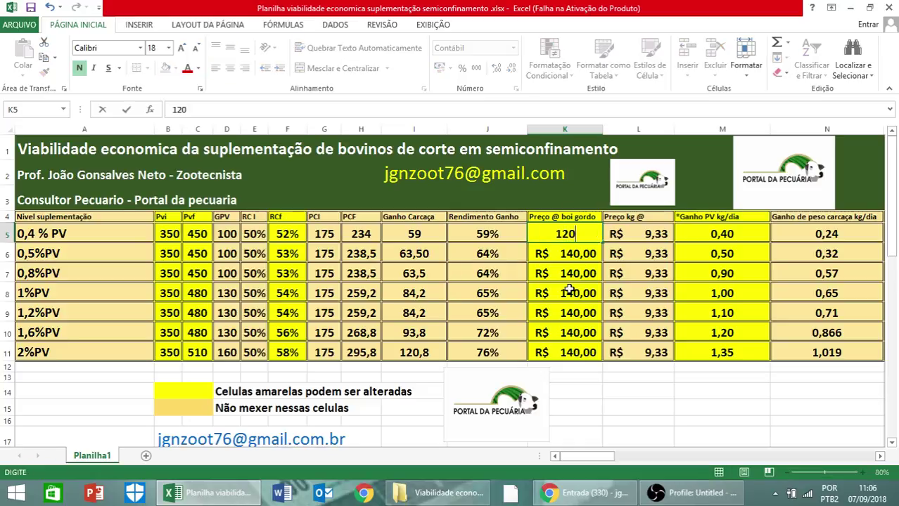
{"action": "key", "text": "Return"}
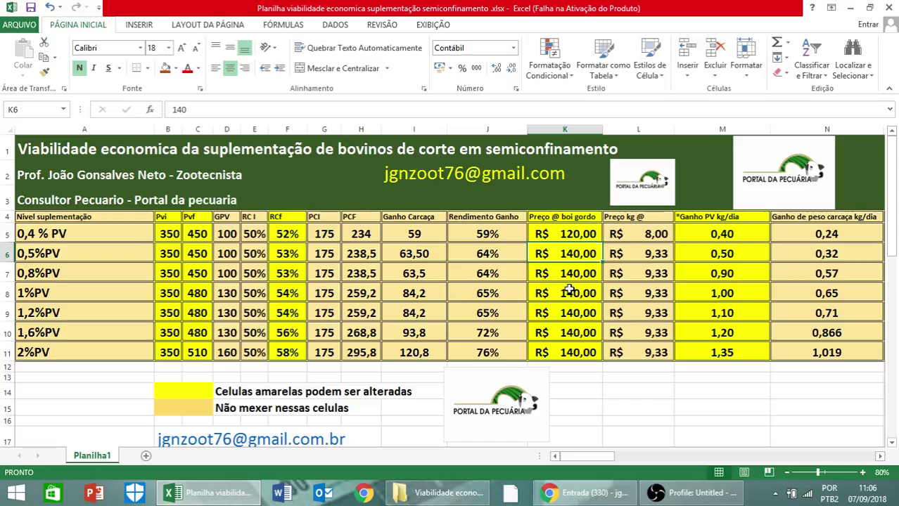
Set the Preço @ boi gordo to 130 for all seven supplementation levels, from 0,4 % PV to 2%PV
{"action": "key", "text": "Up"}
{"action": "type", "text": "130"}
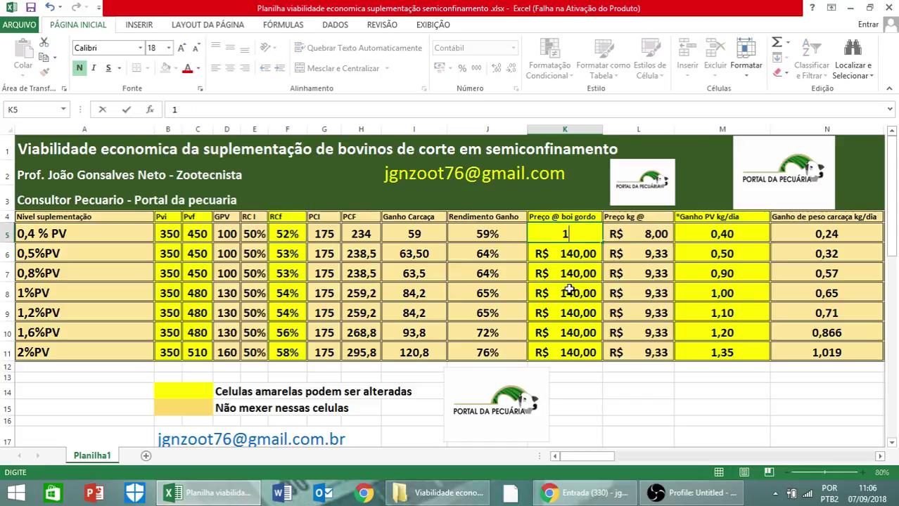
{"action": "key", "text": "Return"}
{"action": "type", "text": "130"}
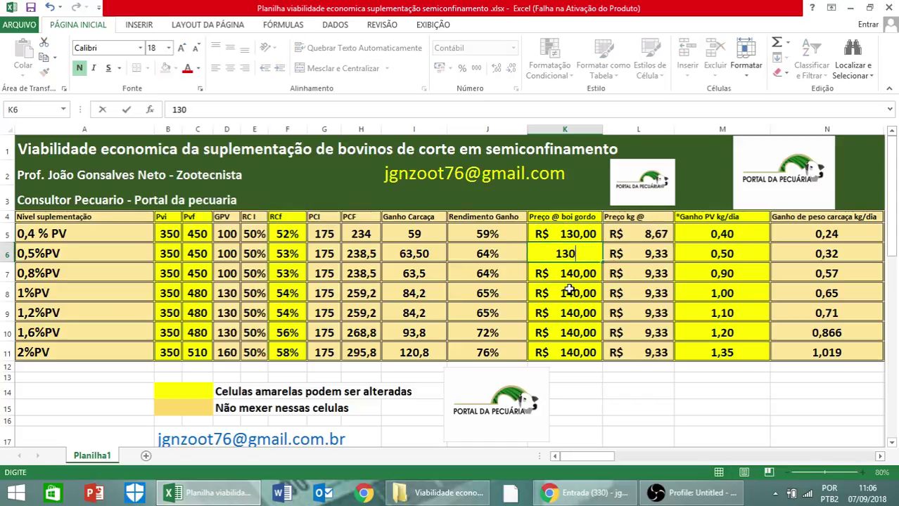
{"action": "key", "text": "Return"}
{"action": "type", "text": "130"}
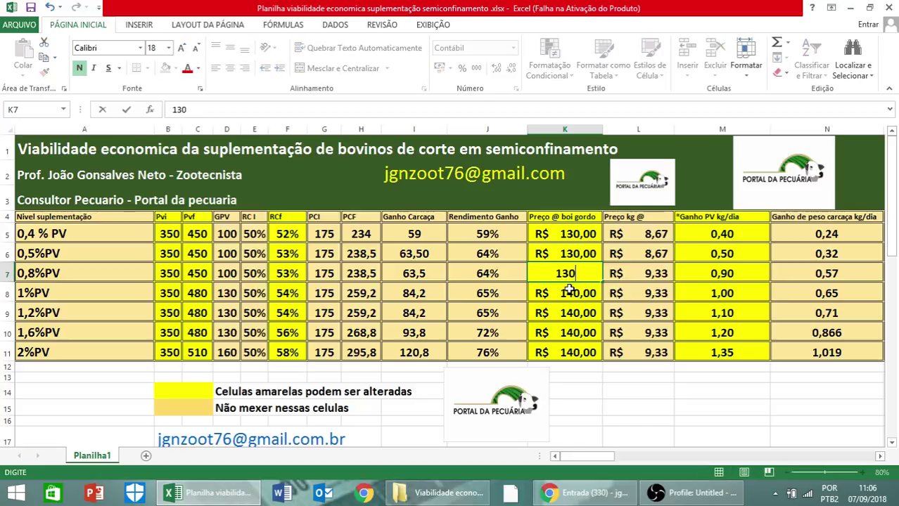
{"action": "key", "text": "Return"}
{"action": "type", "text": "130"}
{"action": "key", "text": "Return"}
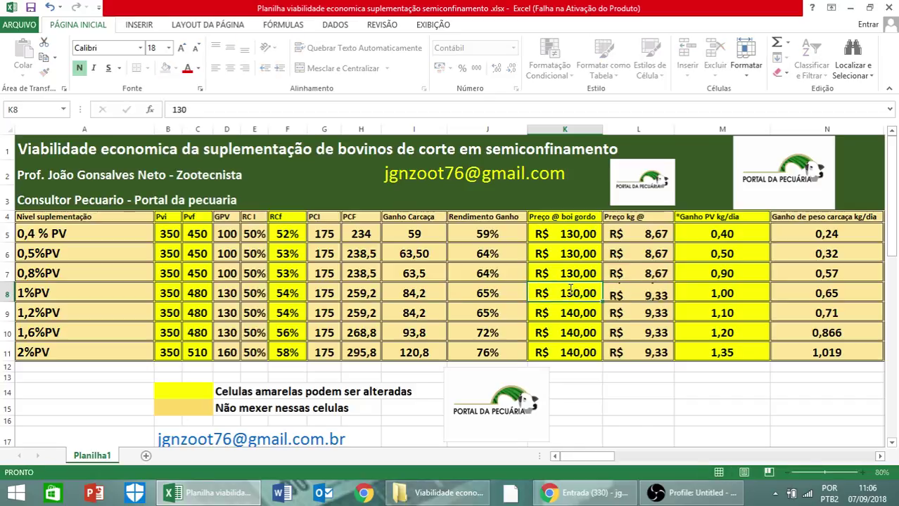
{"action": "type", "text": "130"}
{"action": "key", "text": "Return"}
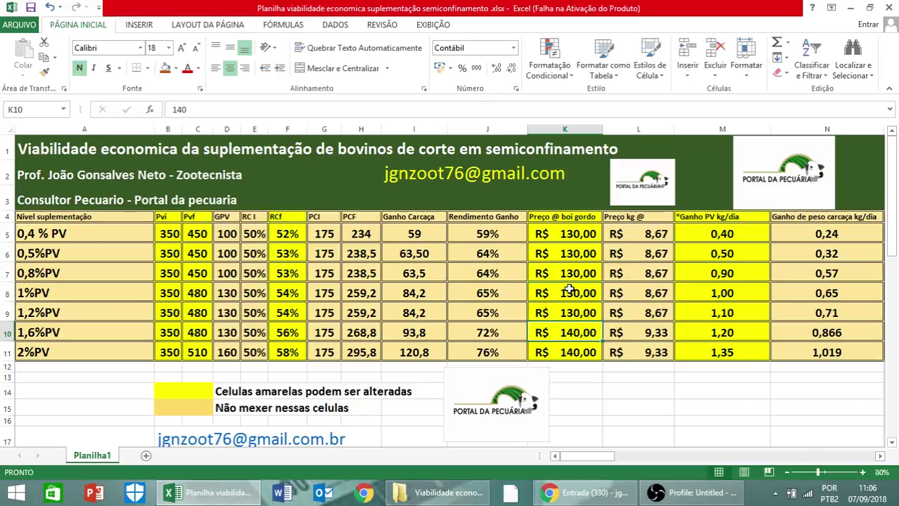
{"action": "type", "text": "130"}
{"action": "key", "text": "Return"}
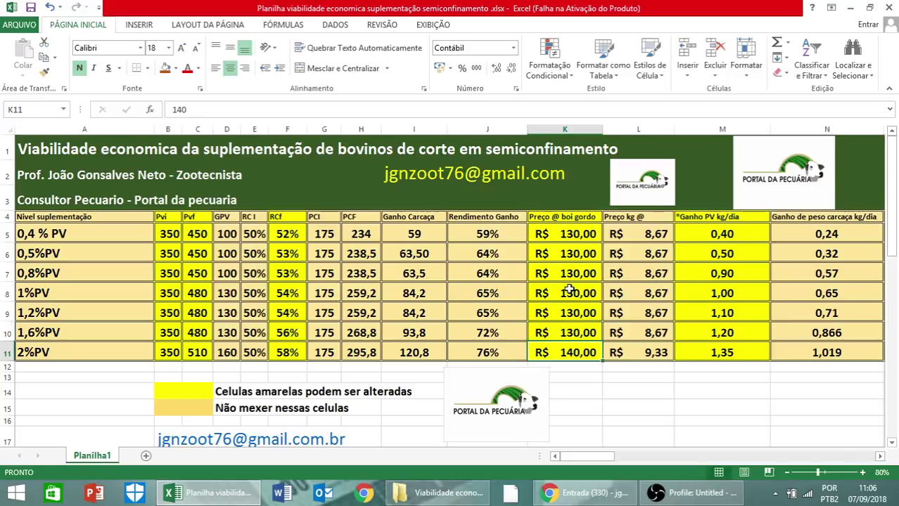
{"action": "key", "text": "F2"}
{"action": "type", "text": "130"}
{"action": "key", "text": "Tab"}
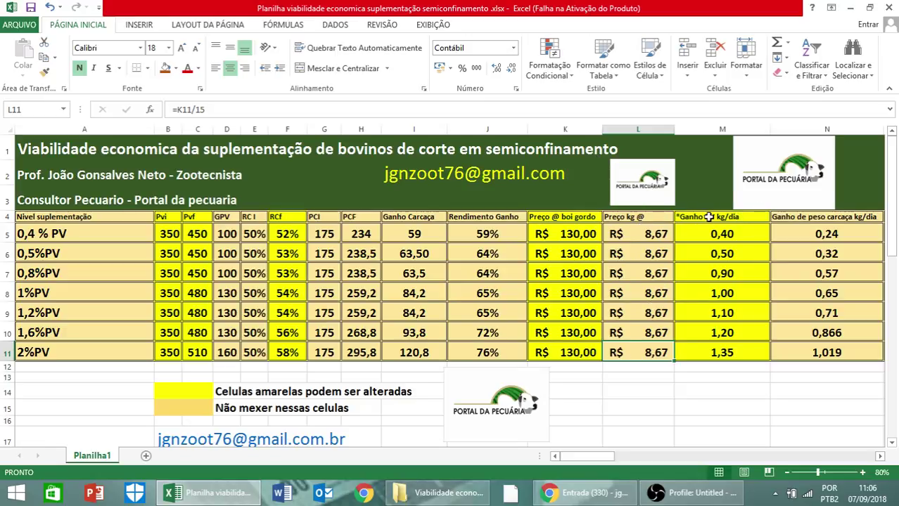
Examine the expected daily weight gain table by supplementation level and the revenue and feed intake columns of the main table
{"action": "scroll", "coordinate": [715, 324], "scroll_direction": "down", "scroll_amount": 8}
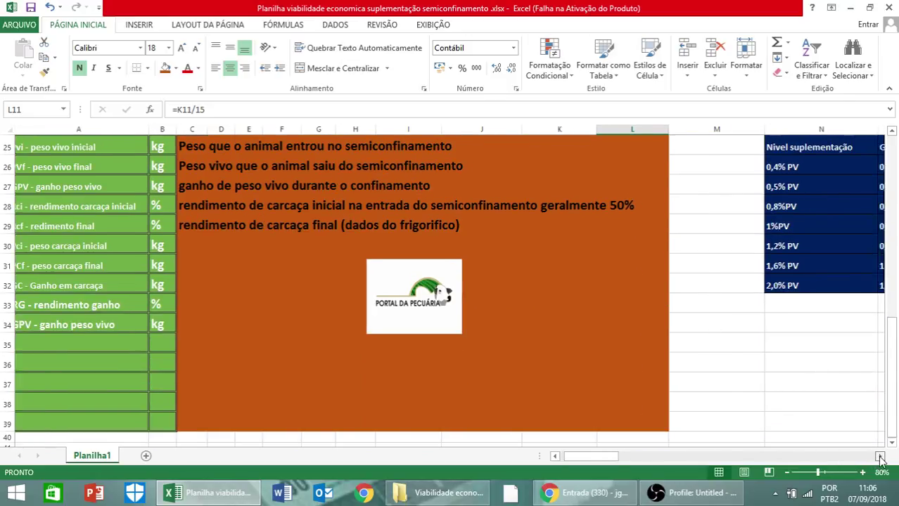
{"action": "left_click", "coordinate": [880, 456]}
{"action": "scroll", "coordinate": [796, 387], "scroll_direction": "up", "scroll_amount": 2}
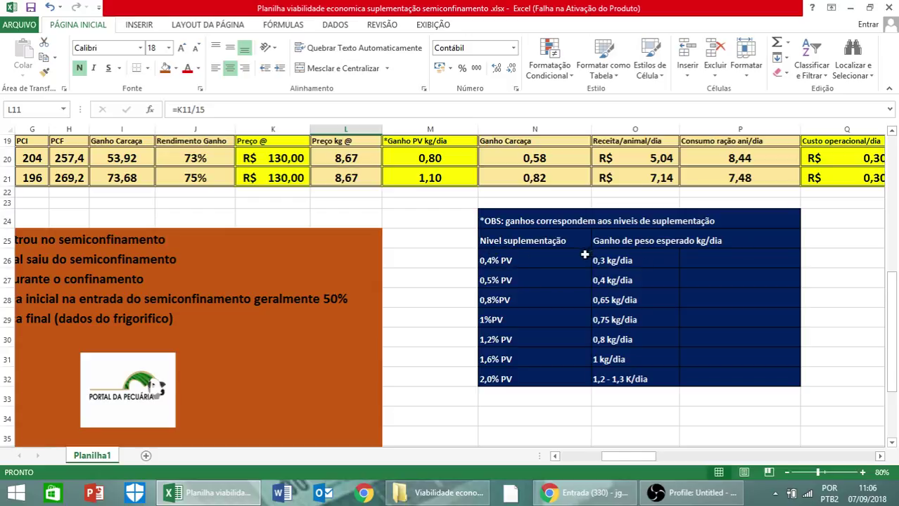
{"action": "scroll", "coordinate": [507, 277], "scroll_direction": "up", "scroll_amount": 6}
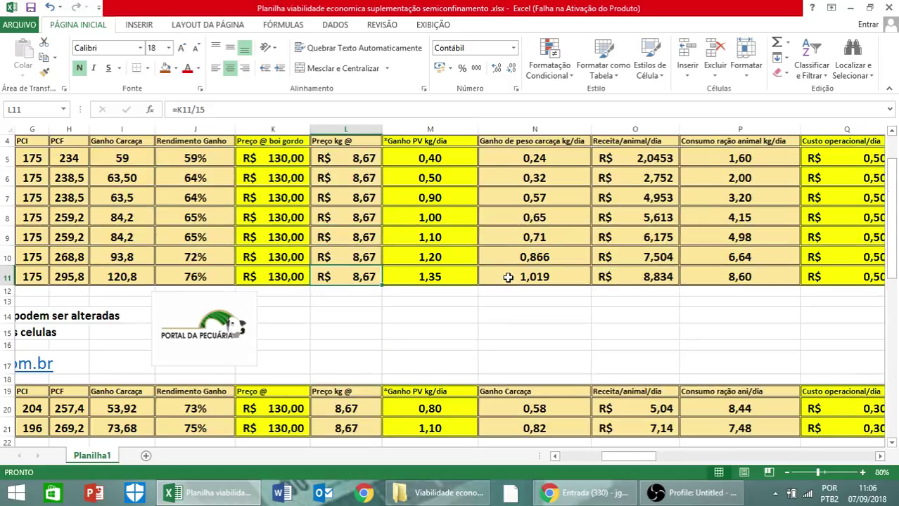
Set the daily gain (*Ganho PV kg/dia) to 0,3 for the 0,4 % PV row and 0,4 for the 0,5%PV row
{"action": "scroll", "coordinate": [508, 278], "scroll_direction": "down", "scroll_amount": 4}
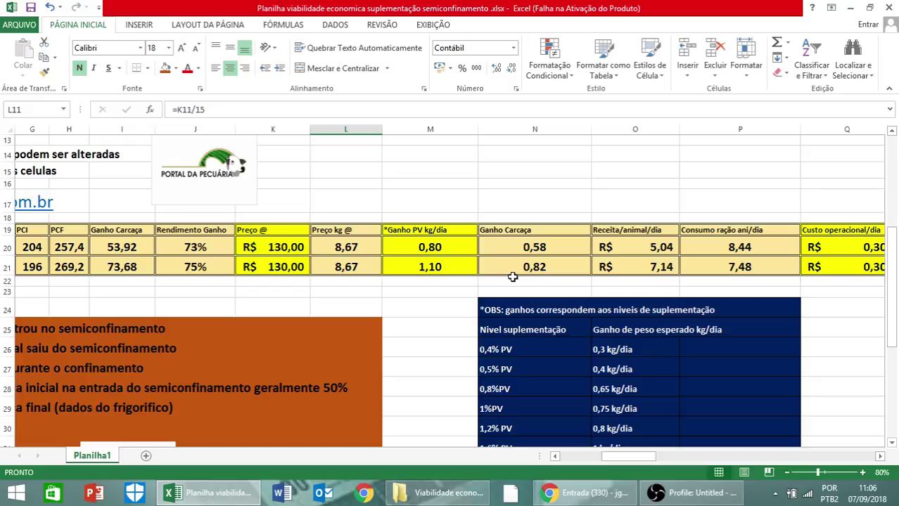
{"action": "scroll", "coordinate": [512, 277], "scroll_direction": "down", "scroll_amount": 1}
{"action": "scroll", "coordinate": [513, 278], "scroll_direction": "up", "scroll_amount": 4}
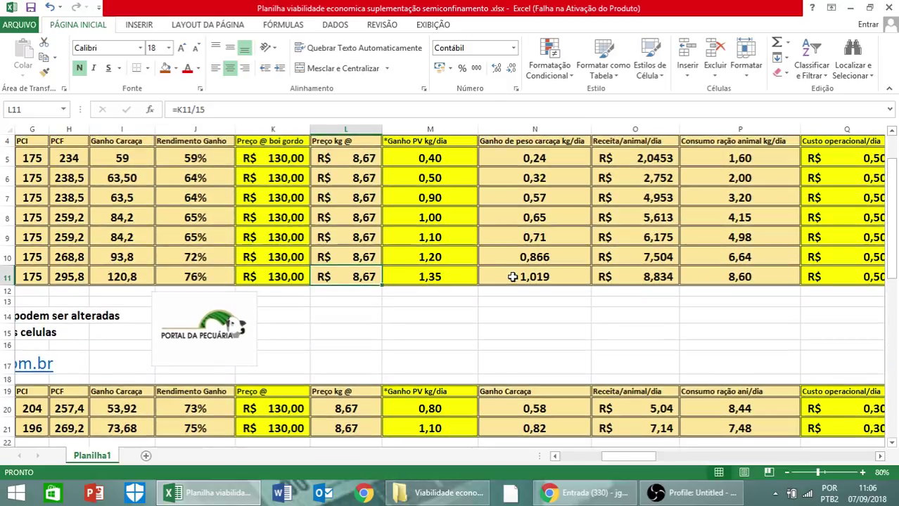
{"action": "scroll", "coordinate": [513, 277], "scroll_direction": "down", "scroll_amount": 4}
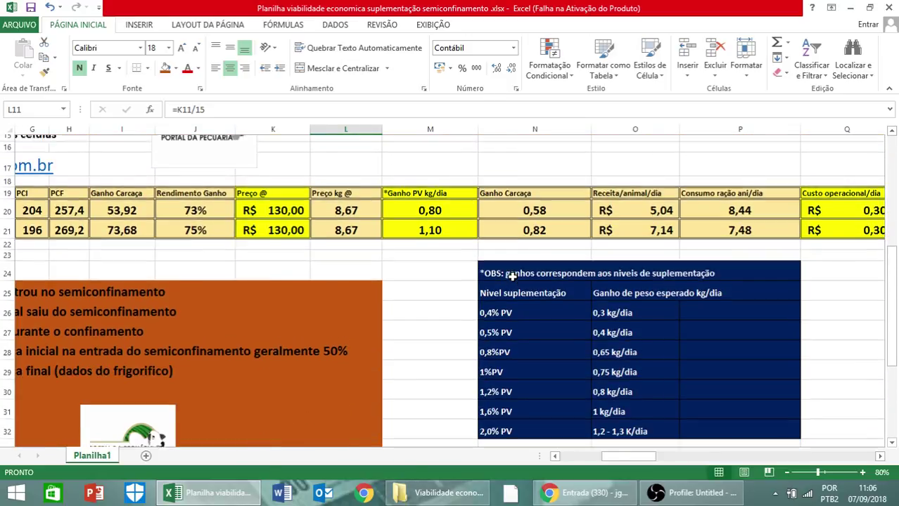
{"action": "scroll", "coordinate": [511, 276], "scroll_direction": "up", "scroll_amount": 5}
{"action": "left_click", "coordinate": [438, 234]}
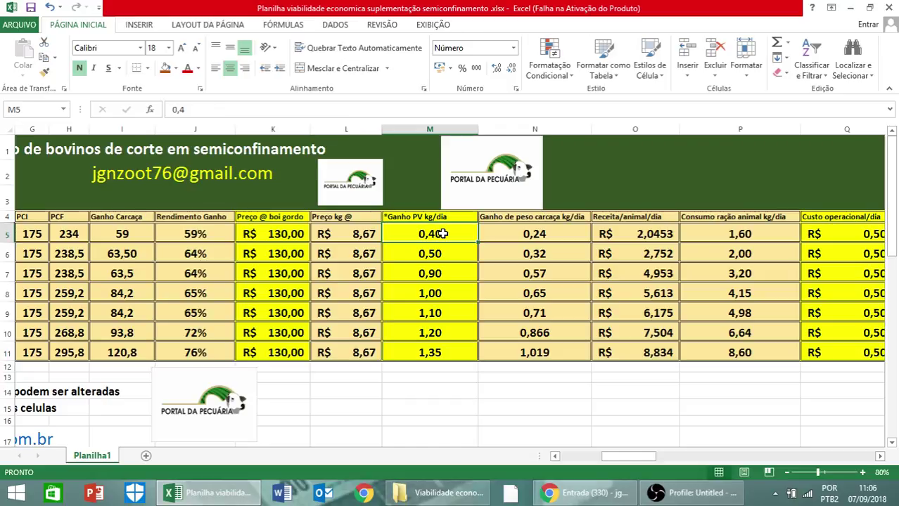
{"action": "double_click", "coordinate": [442, 233]}
{"action": "key", "text": "BackSpace"}
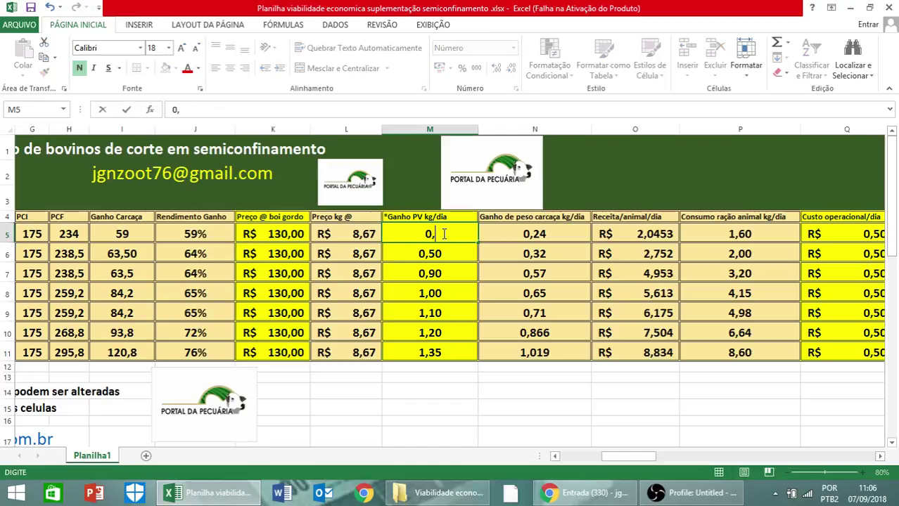
{"action": "type", "text": "3"}
{"action": "key", "text": "Return"}
{"action": "type", "text": "0,4"}
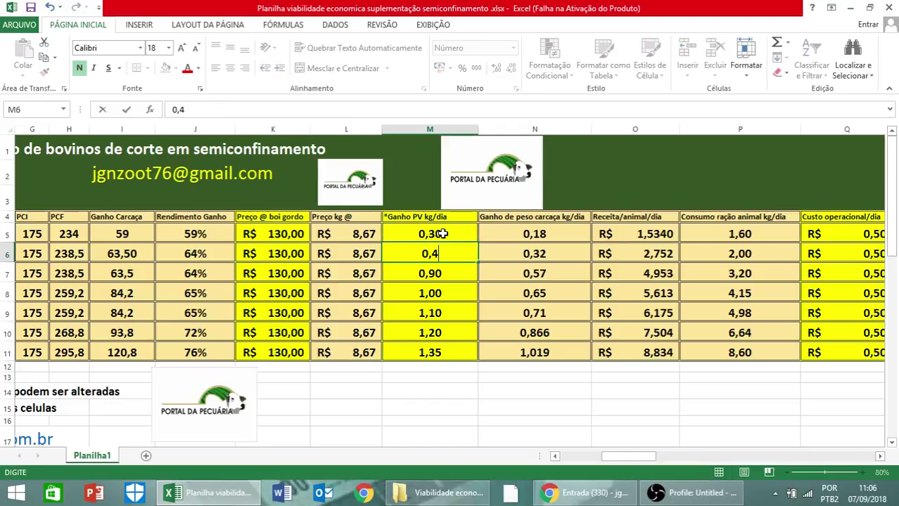
{"action": "key", "text": "Return"}
Check the expected gains in the reference table and set the *Ganho PV kg/dia of the 0,8%PV row to 0,7
{"action": "scroll", "coordinate": [476, 304], "scroll_direction": "down", "scroll_amount": 5}
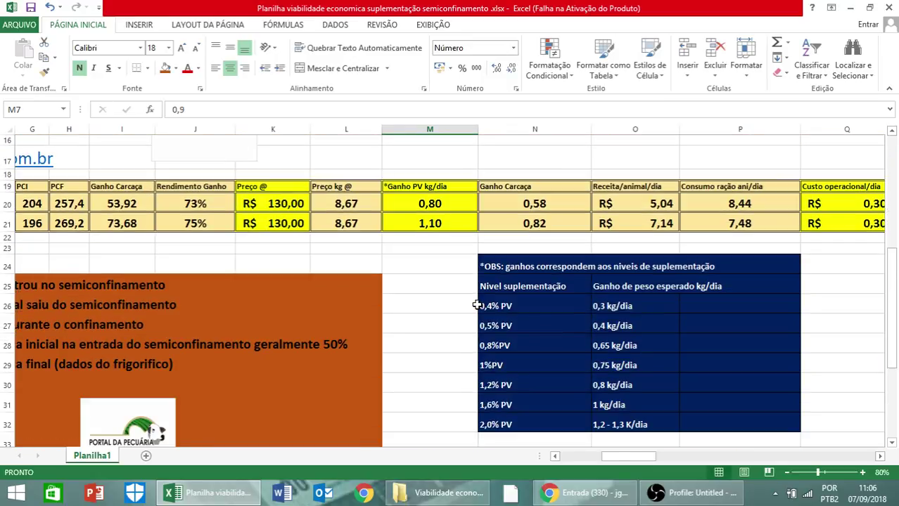
{"action": "scroll", "coordinate": [513, 335], "scroll_direction": "up", "scroll_amount": 5}
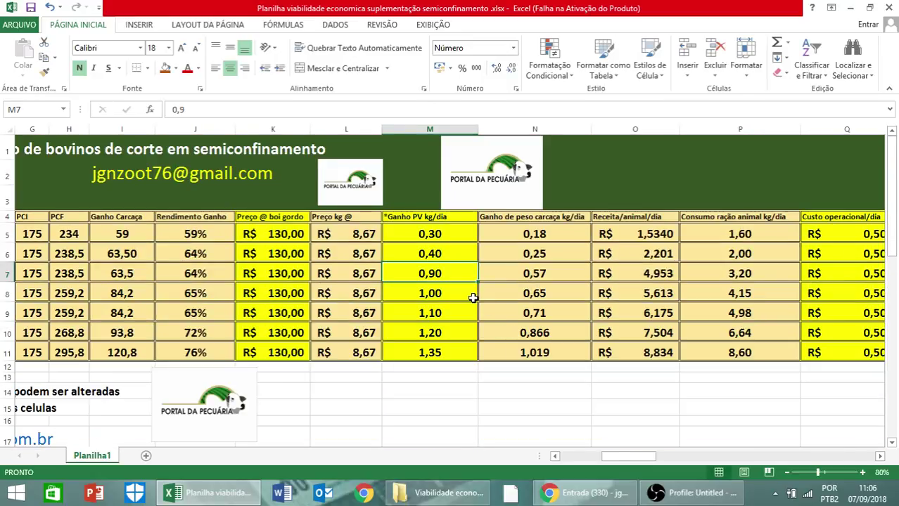
{"action": "key", "text": "F2"}
{"action": "key", "text": "BackSpace"}
{"action": "type", "text": "7"}
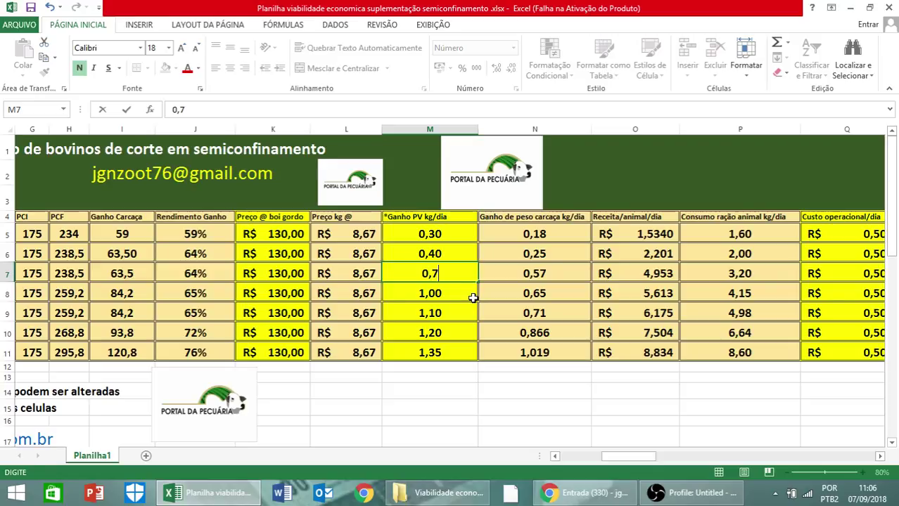
{"action": "key", "text": "Return"}
Set the *Ganho PV kg/dia of the 1%PV row to 0,75, matching the expected gain table
{"action": "scroll", "coordinate": [475, 299], "scroll_direction": "down", "scroll_amount": 5}
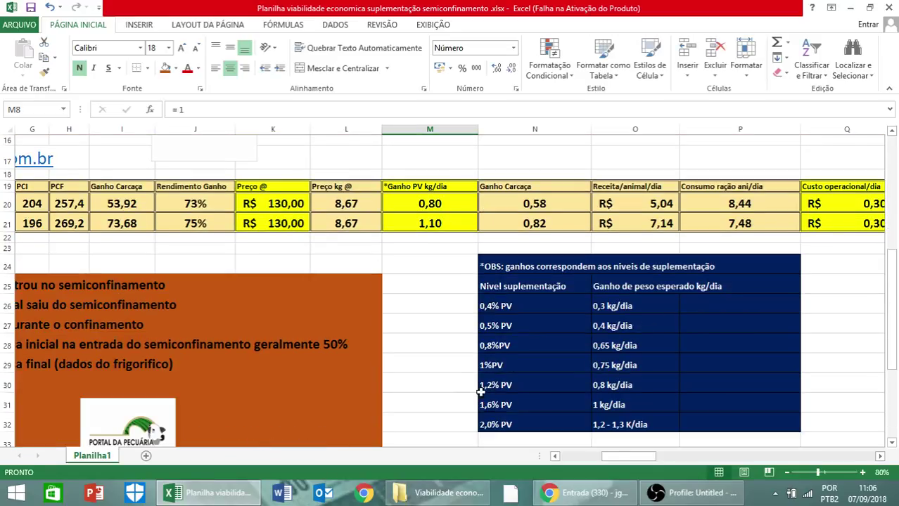
{"action": "scroll", "coordinate": [425, 331], "scroll_direction": "up", "scroll_amount": 5}
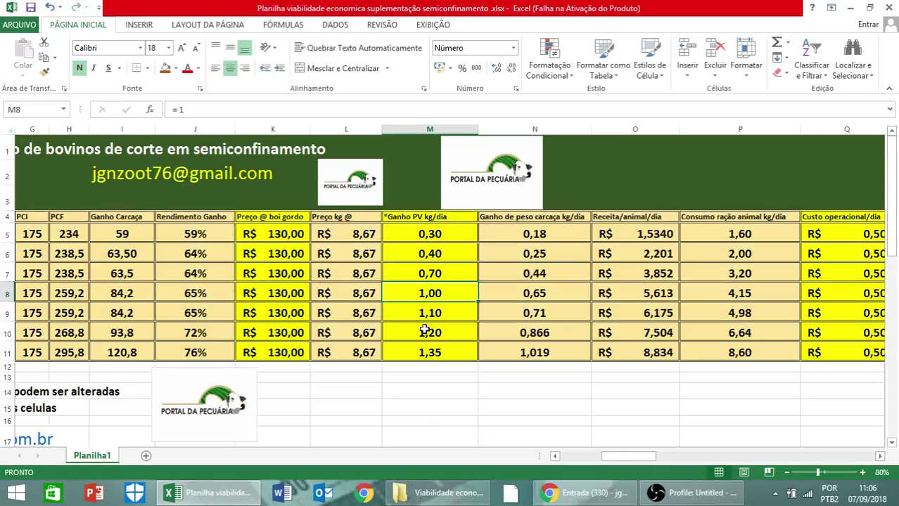
{"action": "key", "text": "F2"}
{"action": "key", "text": "BackSpace"}
{"action": "type", "text": "0,75"}
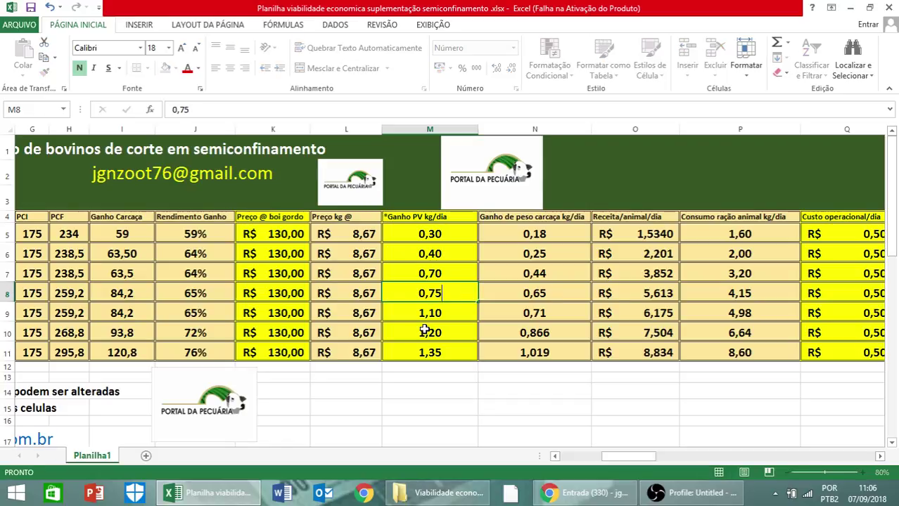
{"action": "key", "text": "Return"}
Set the *Ganho PV kg/dia of the 1,2%PV row to 0,8, as given in the expected gain table
{"action": "scroll", "coordinate": [475, 310], "scroll_direction": "down", "scroll_amount": 6}
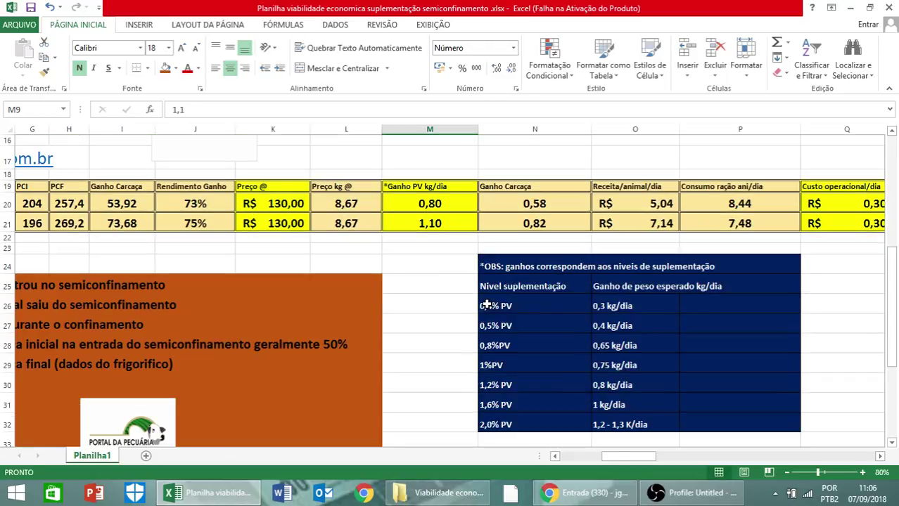
{"action": "scroll", "coordinate": [592, 367], "scroll_direction": "up", "scroll_amount": 5}
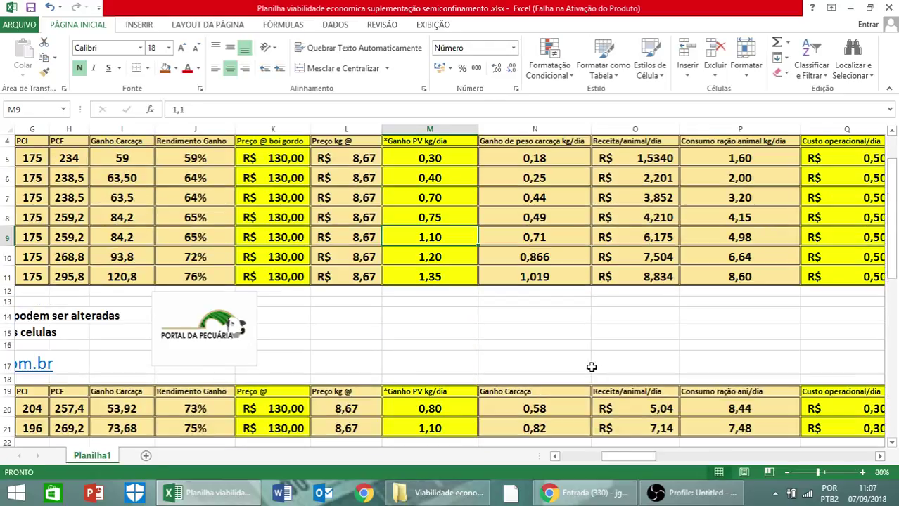
{"action": "key", "text": "F2"}
{"action": "key", "text": "BackSpace"}
{"action": "key", "text": "BackSpace"}
{"action": "key", "text": "BackSpace"}
{"action": "type", "text": "0,8"}
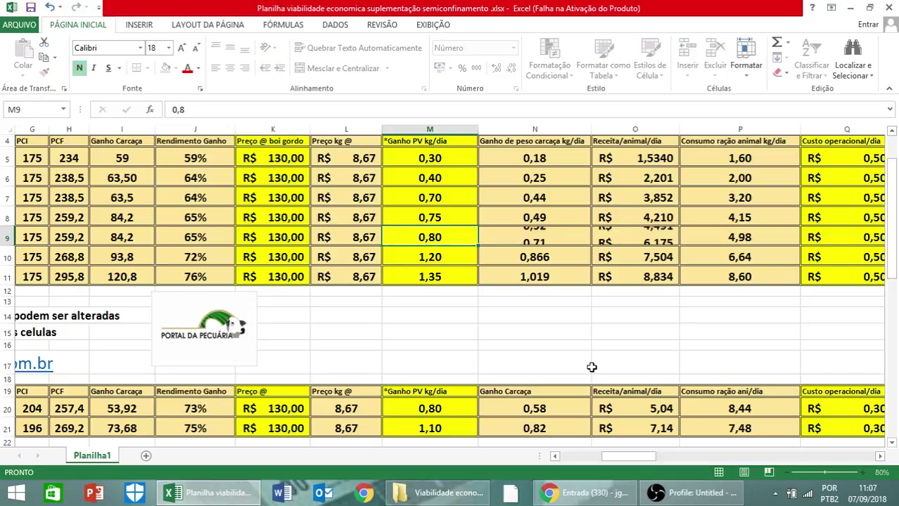
{"action": "key", "text": "Return"}
Look up the expected gain for 1,6% PV and set that row's *Ganho PV kg/dia to 1
{"action": "scroll", "coordinate": [592, 368], "scroll_direction": "down", "scroll_amount": 5}
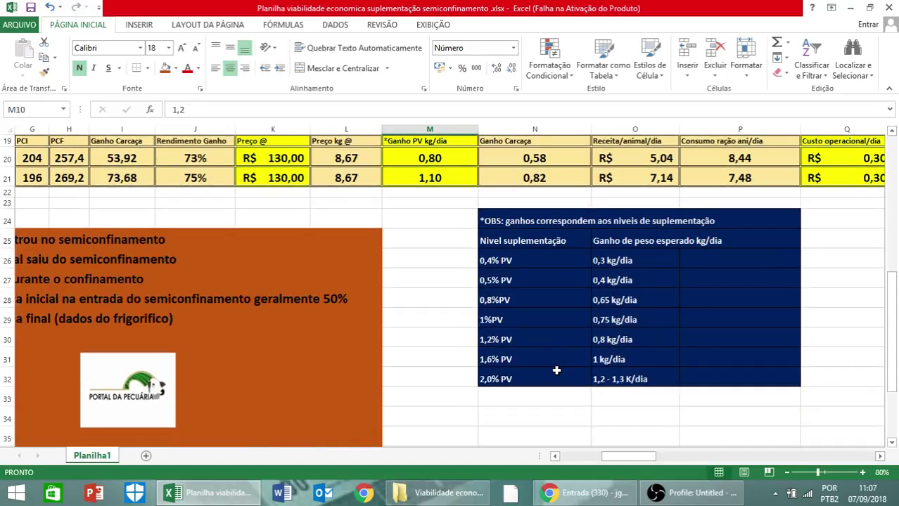
{"action": "scroll", "coordinate": [555, 370], "scroll_direction": "up", "scroll_amount": 3}
{"action": "type", "text": "1"}
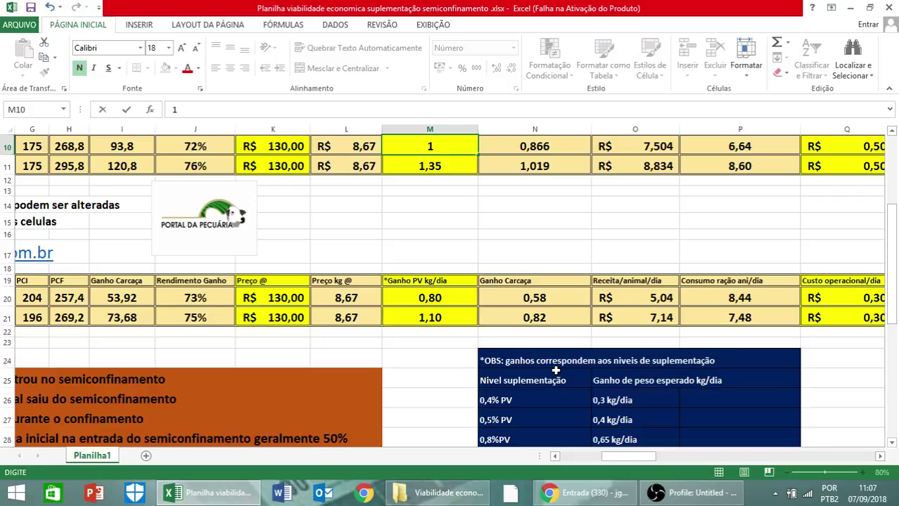
{"action": "key", "text": "Return"}
Compare the 2%PV row's daily gain with the expected gain table and save the workbook
{"action": "scroll", "coordinate": [587, 379], "scroll_direction": "down", "scroll_amount": 3}
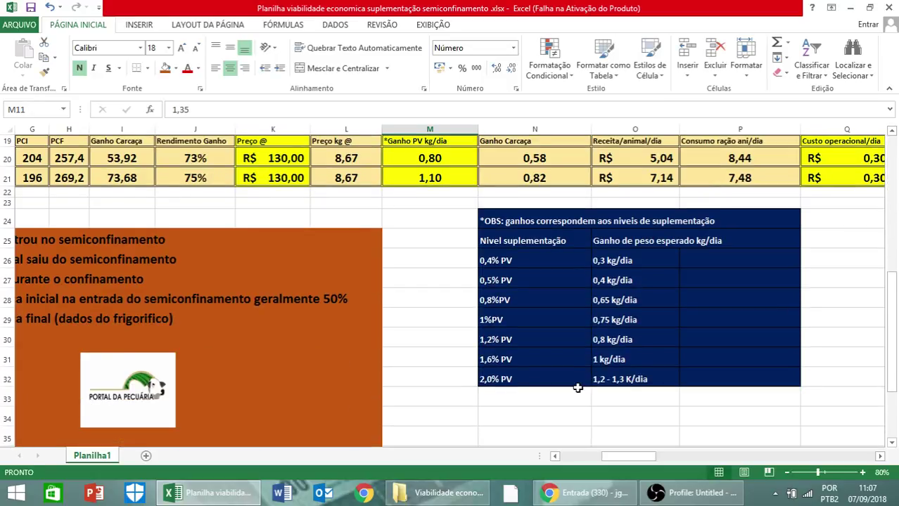
{"action": "scroll", "coordinate": [581, 381], "scroll_direction": "up", "scroll_amount": 6}
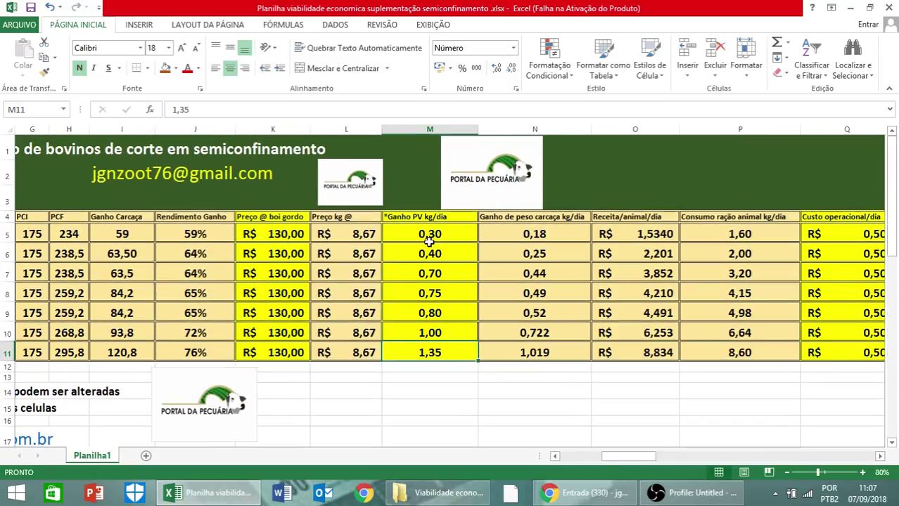
{"action": "left_click", "coordinate": [31, 7]}
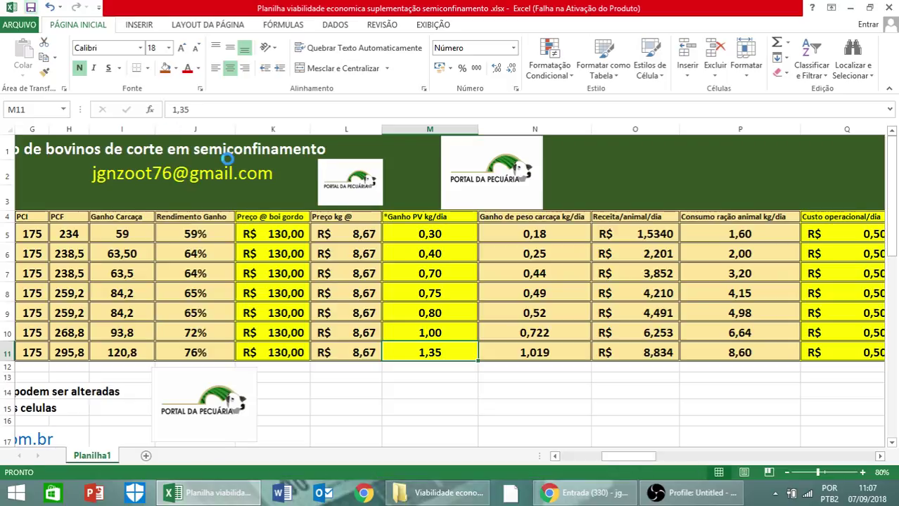
Set the *Ganho PV kg/dia of the 0,4 % PV row to 0,35
{"action": "left_click", "coordinate": [569, 457]}
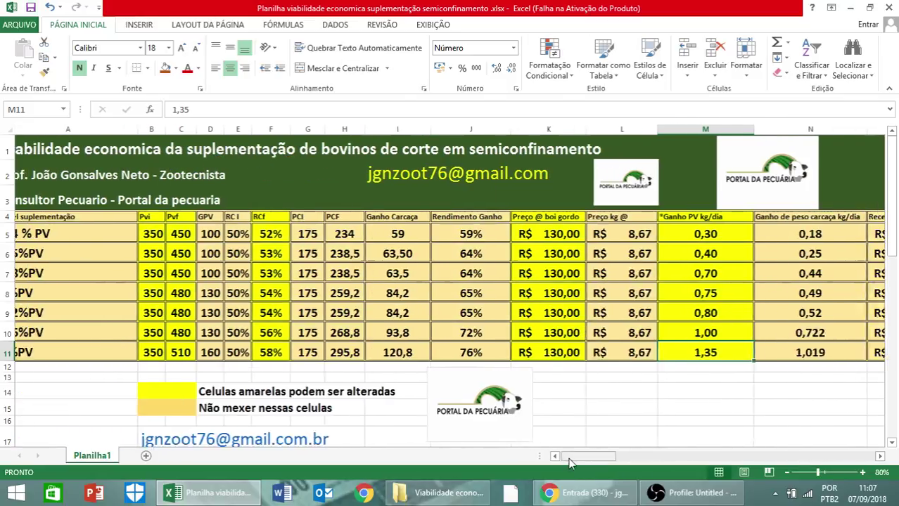
{"action": "left_click", "coordinate": [700, 235]}
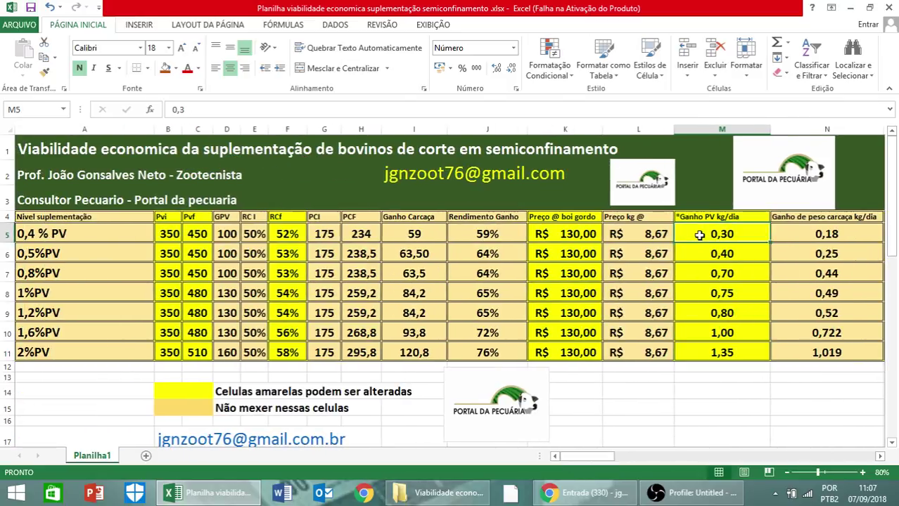
{"action": "type", "text": "0,"}
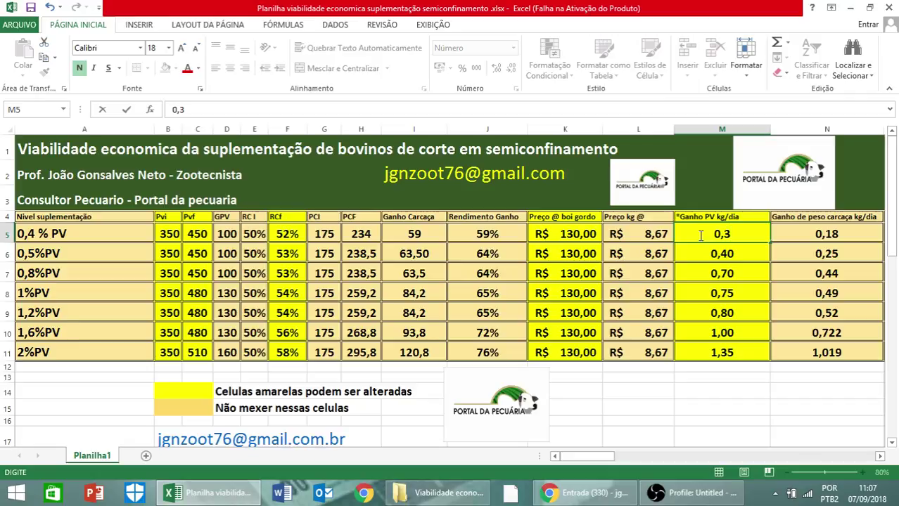
{"action": "type", "text": "5"}
{"action": "key", "text": "Return"}
{"action": "left_click", "coordinate": [700, 236]}
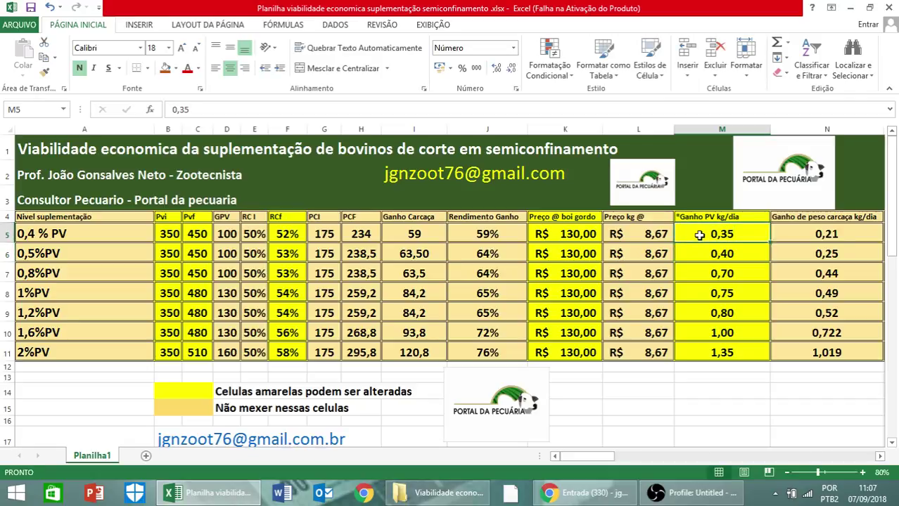
Examine the carcass weight gain, revenue per animal, feed intake and operating cost columns of the main table
{"action": "left_click", "coordinate": [881, 458]}
{"action": "left_click", "coordinate": [880, 459]}
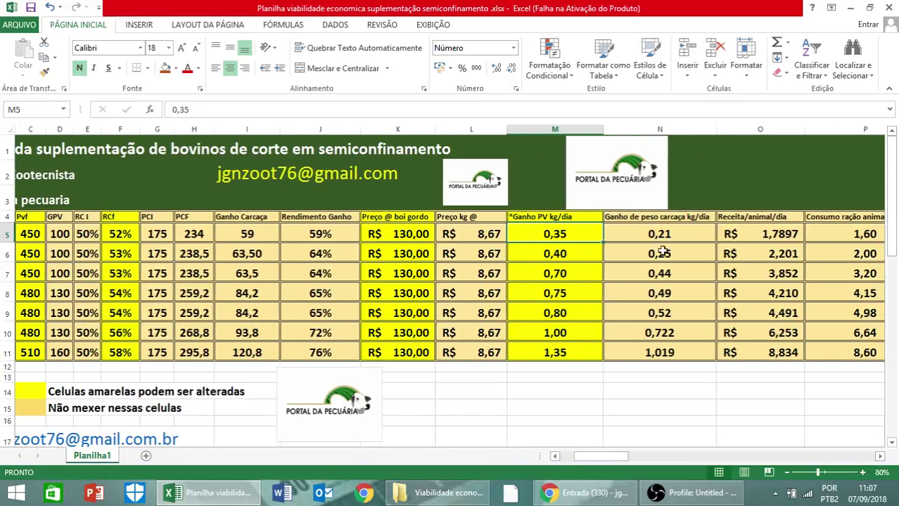
{"action": "left_click", "coordinate": [611, 220]}
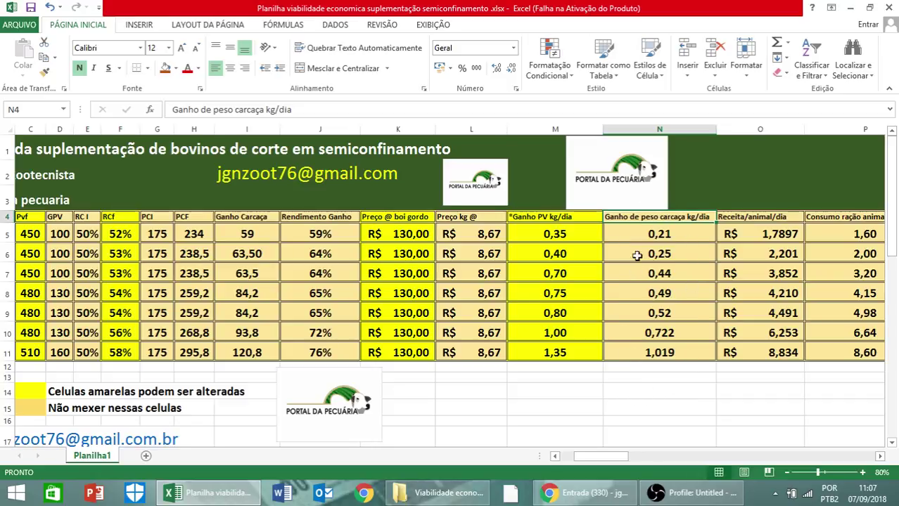
{"action": "left_click", "coordinate": [743, 215]}
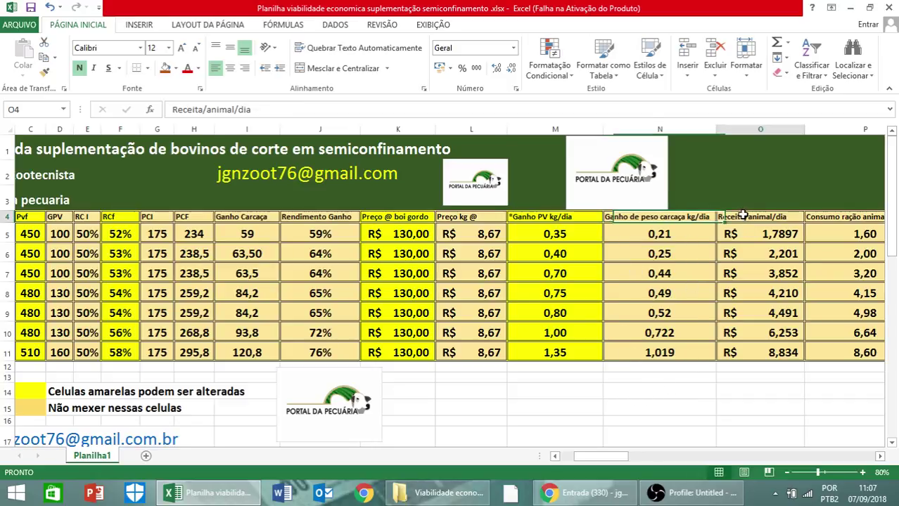
{"action": "left_click", "coordinate": [881, 457]}
{"action": "left_click", "coordinate": [880, 457]}
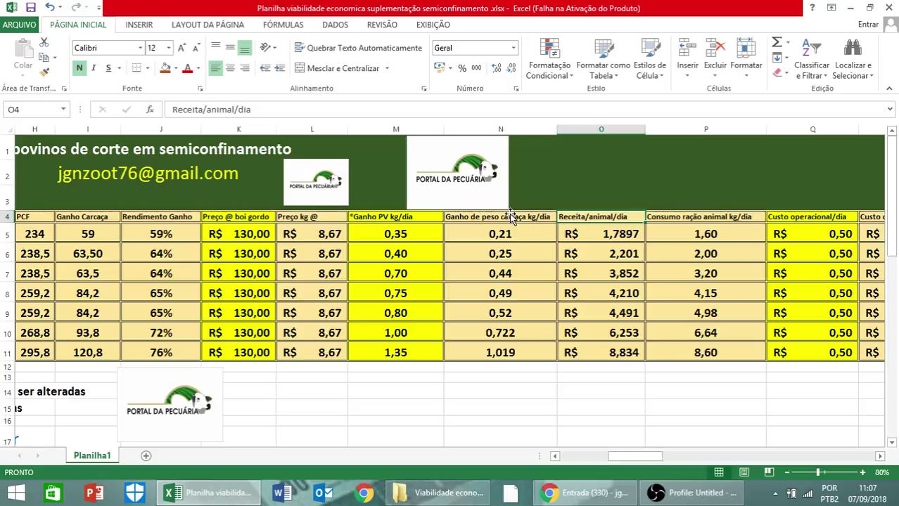
{"action": "left_click", "coordinate": [677, 217]}
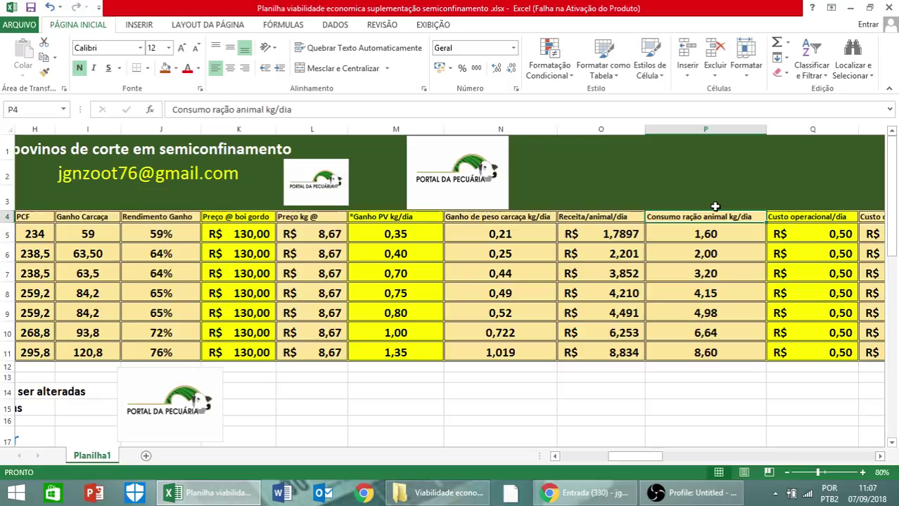
{"action": "left_click", "coordinate": [790, 217]}
{"action": "left_click", "coordinate": [880, 457]}
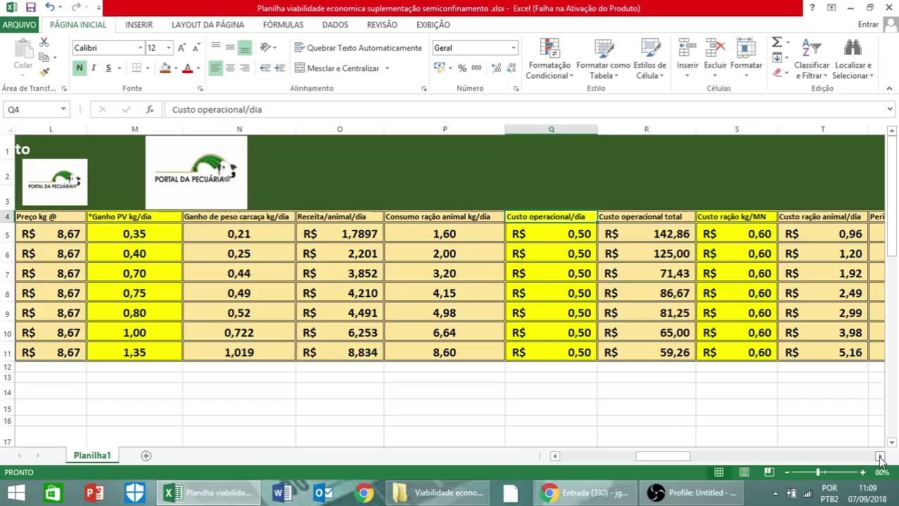
{"action": "left_click", "coordinate": [571, 239]}
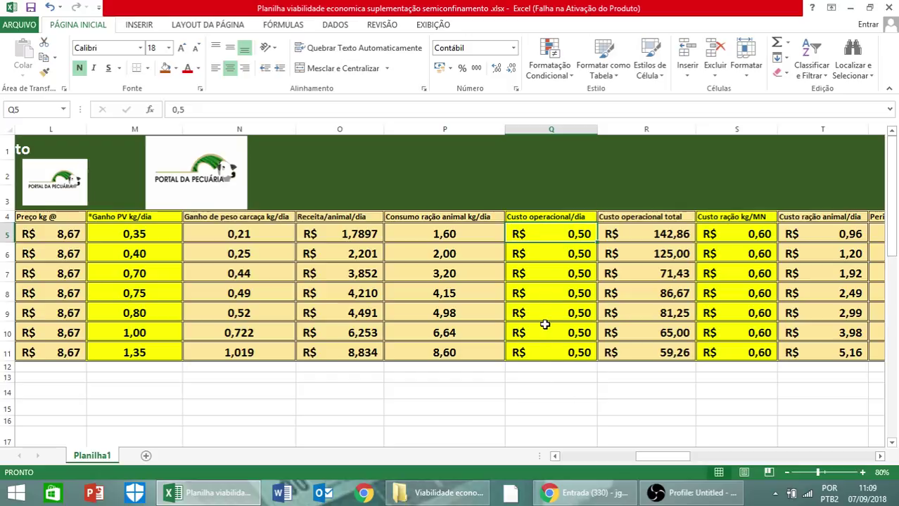
{"action": "left_click", "coordinate": [554, 218]}
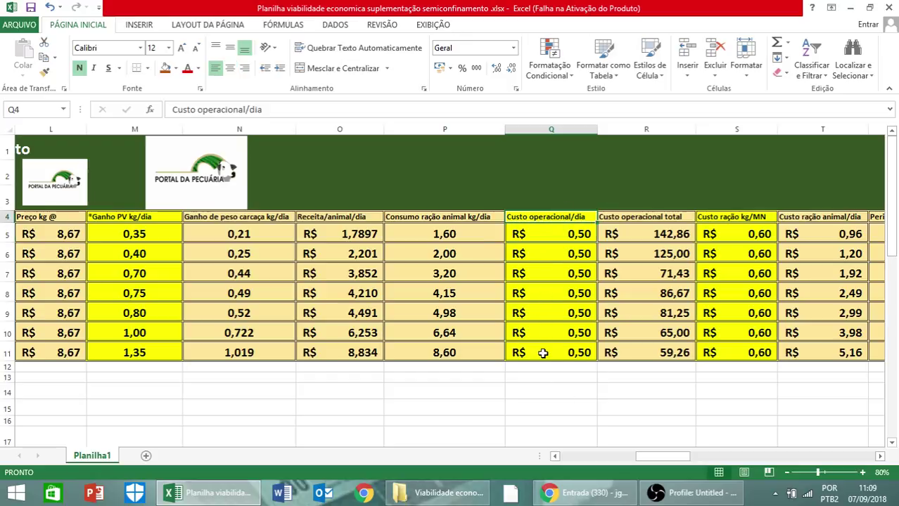
{"action": "left_click", "coordinate": [652, 219]}
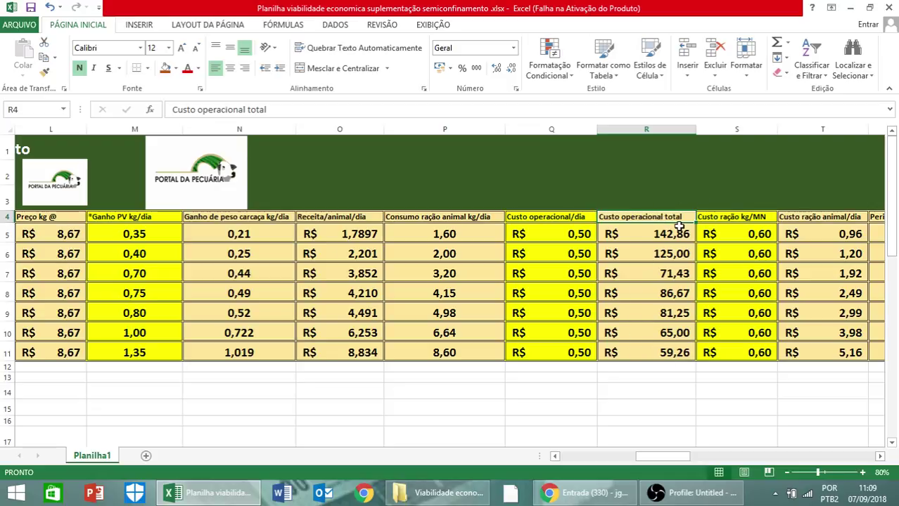
Set the Custo ração kg/MN to R$ 1,00 for all seven supplementation levels from 0,4 % PV to 2%PV
{"action": "left_click", "coordinate": [736, 219]}
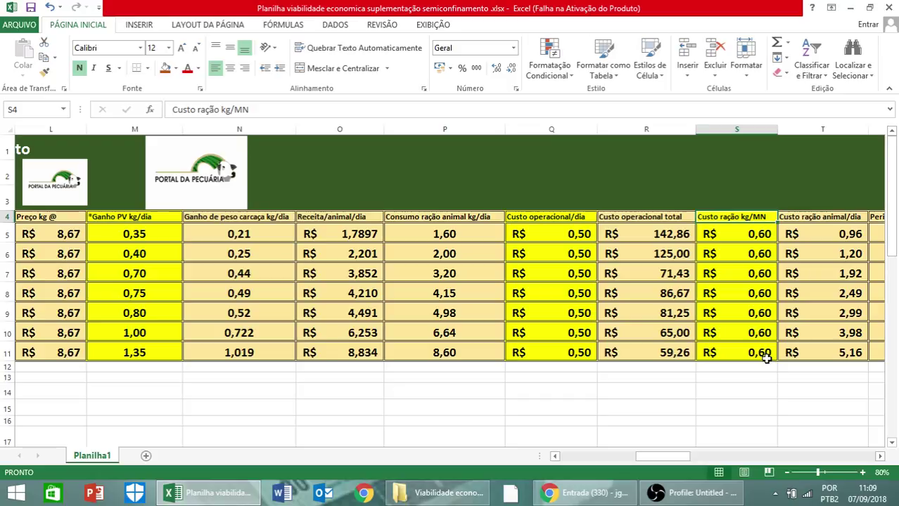
{"action": "key", "text": "Down"}
{"action": "type", "text": "1"}
{"action": "key", "text": "Return"}
{"action": "type", "text": "1"}
{"action": "key", "text": "Return"}
{"action": "type", "text": "1"}
{"action": "key", "text": "Return"}
{"action": "key", "text": "F2"}
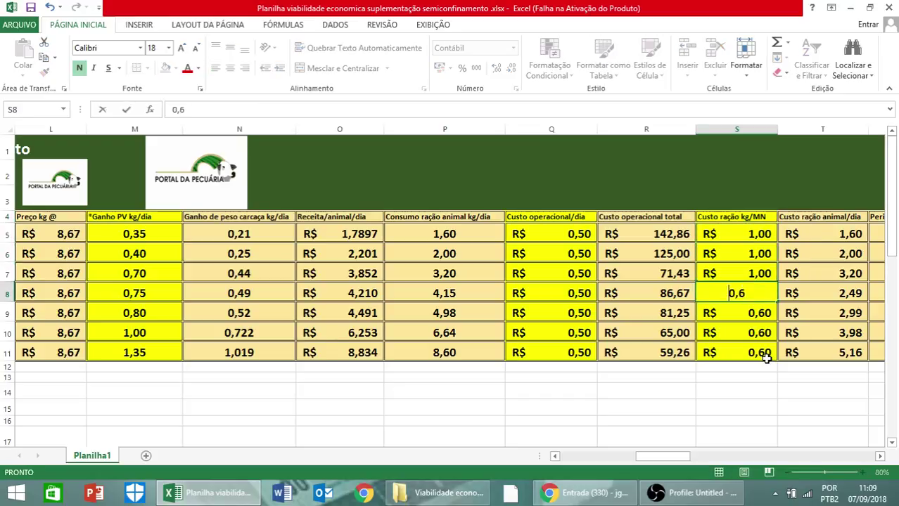
{"action": "type", "text": "1"}
{"action": "key", "text": "Return"}
{"action": "type", "text": "1"}
{"action": "key", "text": "Return"}
{"action": "type", "text": "1"}
{"action": "key", "text": "Return"}
{"action": "type", "text": "1"}
{"action": "key", "text": "Return"}
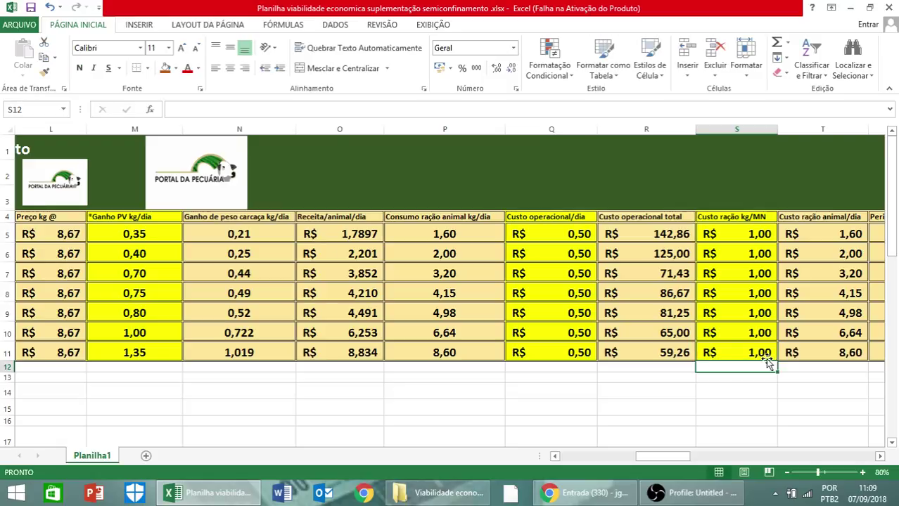
{"action": "key", "text": "Up"}
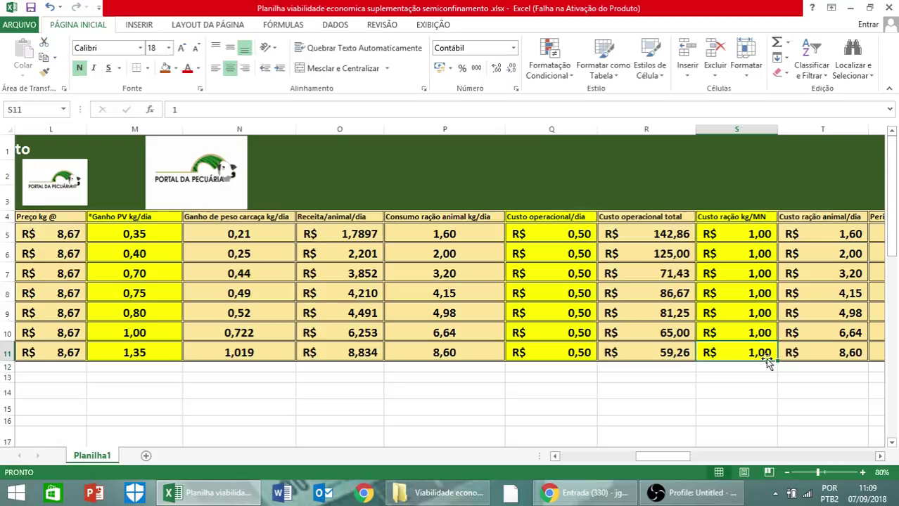
Review the Custo ração kg/MN column and the Custo ração animal/dia and Periodo semiconfinamento/dias headings beside it
{"action": "left_click", "coordinate": [880, 457]}
{"action": "left_click", "coordinate": [879, 457]}
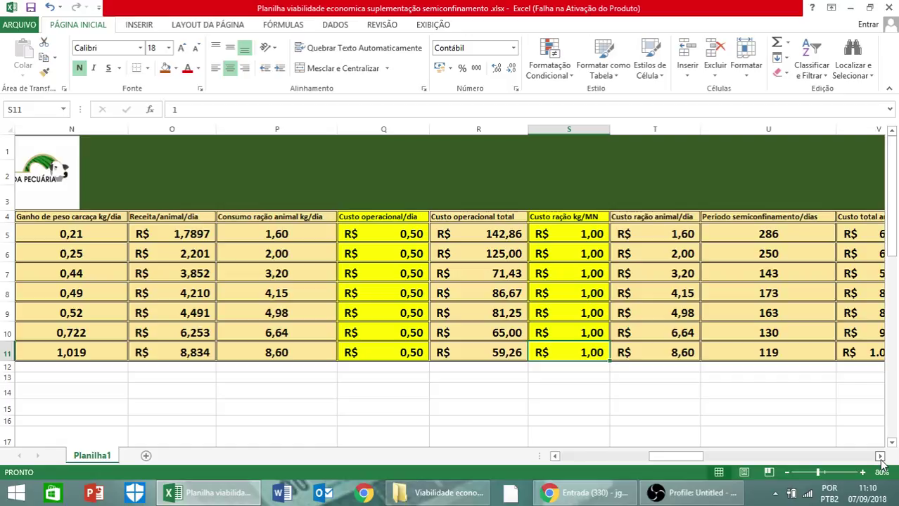
{"action": "key", "text": "Up"}
{"action": "key", "text": "Up"}
{"action": "key", "text": "Up"}
{"action": "key", "text": "Up"}
{"action": "key", "text": "Up"}
{"action": "key", "text": "Up"}
{"action": "key", "text": "Up"}
{"action": "key", "text": "Up"}
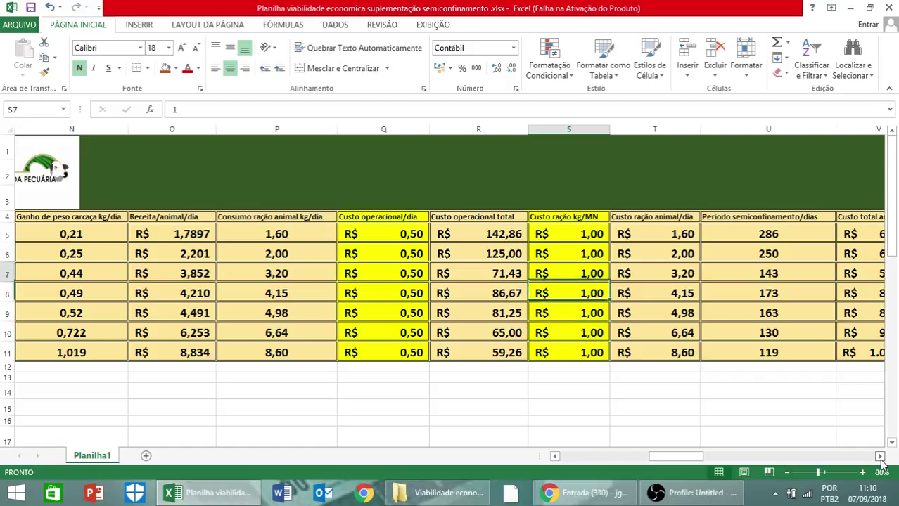
{"action": "key", "text": "Down"}
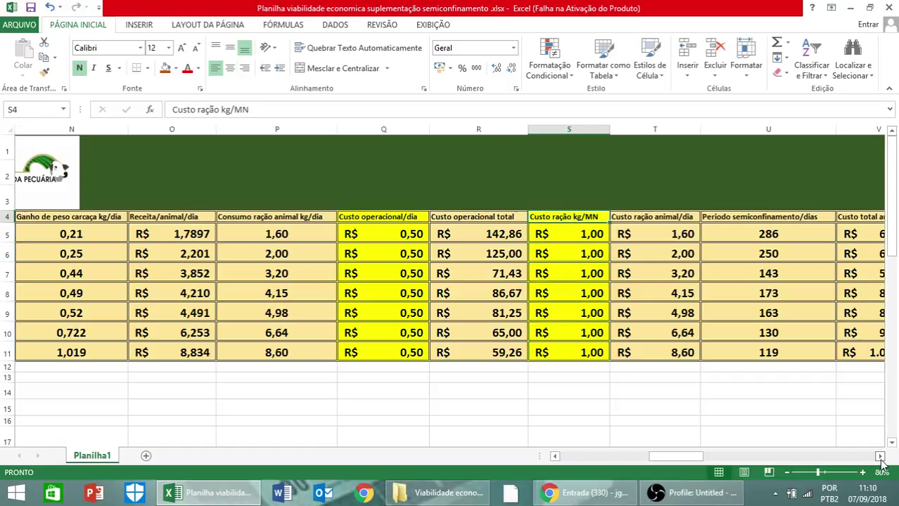
{"action": "key", "text": "Right"}
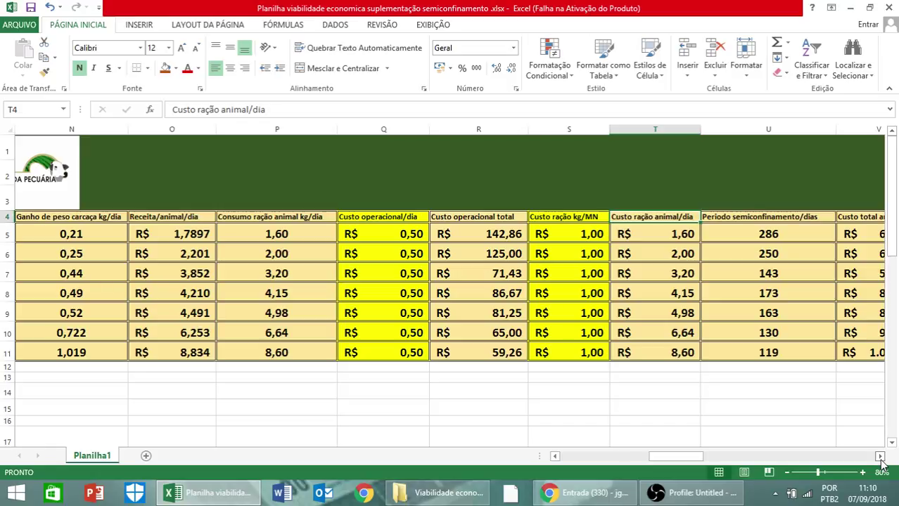
{"action": "key", "text": "Right"}
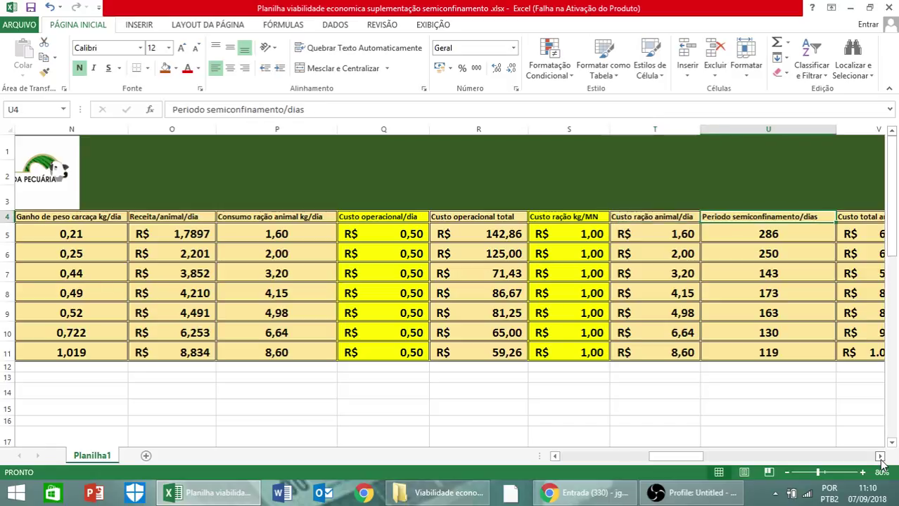
Examine the Periodo semiconfinamento/dias values and their formulas from the 0,4 % PV row to the 2%PV row
{"action": "key", "text": "Down"}
{"action": "key", "text": "Down"}
{"action": "key", "text": "Down"}
{"action": "key", "text": "Down"}
{"action": "key", "text": "Down"}
{"action": "key", "text": "Down"}
{"action": "key", "text": "Down"}
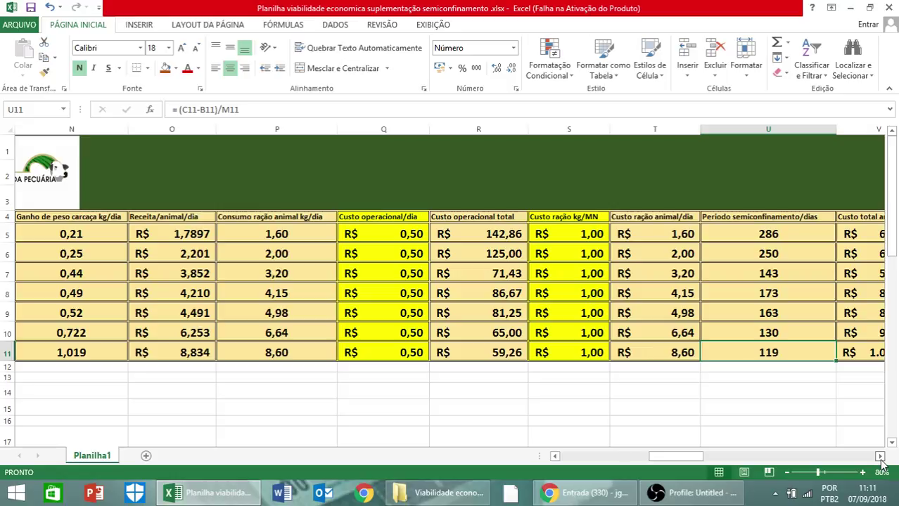
{"action": "key", "text": "Up"}
{"action": "key", "text": "Up"}
{"action": "key", "text": "Up"}
{"action": "key", "text": "Up"}
{"action": "key", "text": "Up"}
{"action": "key", "text": "Up"}
{"action": "key", "text": "Up"}
{"action": "key", "text": "Down"}
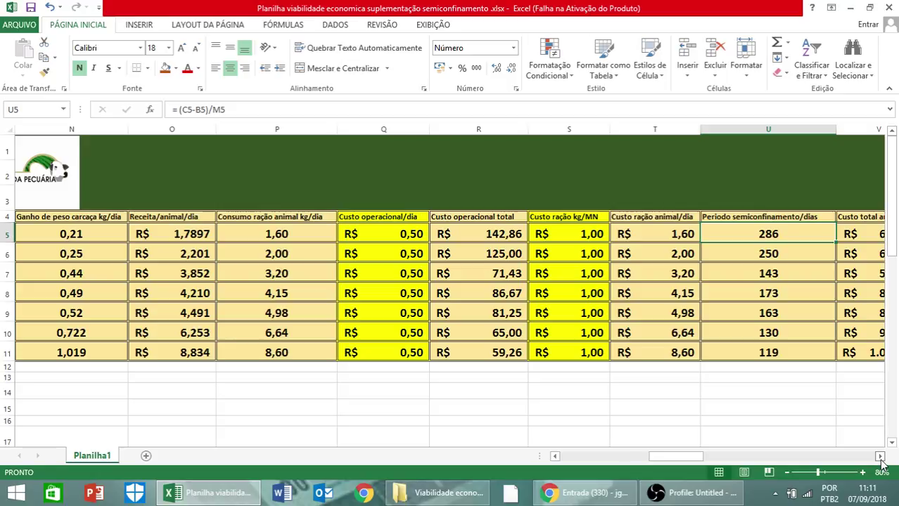
Check the final weights (Pvf) of every supplementation level that feed the semi-confinement period
{"action": "key", "text": "Left"}
{"action": "key", "text": "Left"}
{"action": "key", "text": "Left"}
{"action": "key", "text": "Left"}
{"action": "key", "text": "Left"}
{"action": "key", "text": "Left"}
{"action": "key", "text": "Left"}
{"action": "key", "text": "Left"}
{"action": "key", "text": "Left"}
{"action": "key", "text": "Left"}
{"action": "key", "text": "Left"}
{"action": "key", "text": "Left"}
{"action": "key", "text": "Left"}
{"action": "key", "text": "Left"}
{"action": "key", "text": "Left"}
{"action": "key", "text": "Left"}
{"action": "key", "text": "Left"}
{"action": "key", "text": "Left"}
{"action": "key", "text": "Left"}
{"action": "key", "text": "Left"}
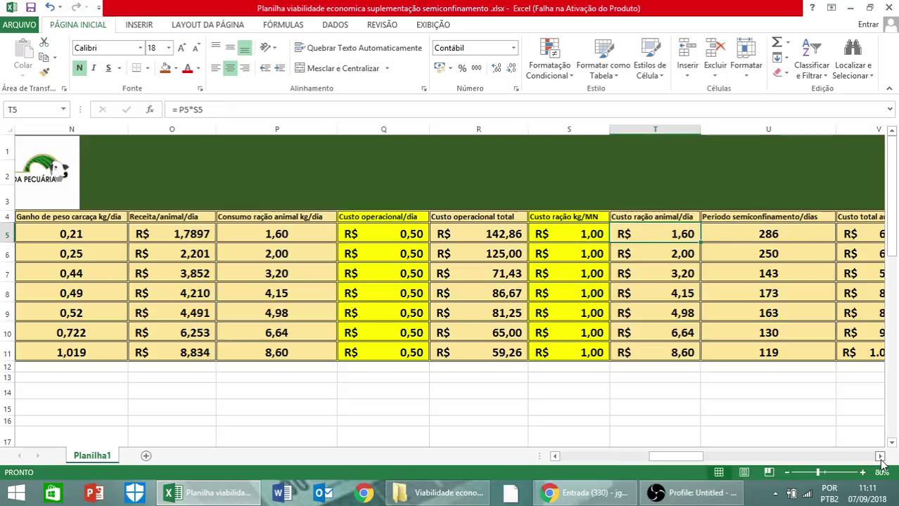
{"action": "key", "text": "Right"}
{"action": "key", "text": "Right"}
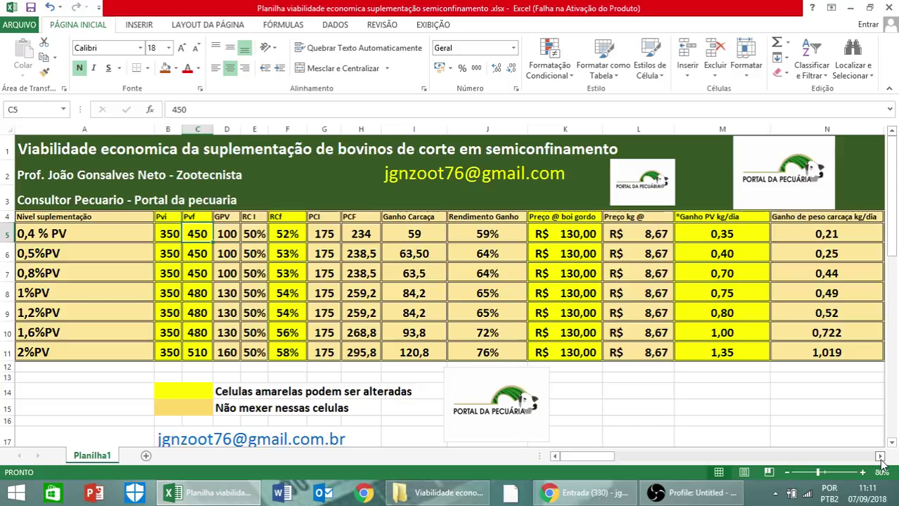
{"action": "key", "text": "Down"}
{"action": "key", "text": "Down"}
{"action": "key", "text": "Down"}
{"action": "key", "text": "Down"}
{"action": "key", "text": "Down"}
{"action": "key", "text": "Down"}
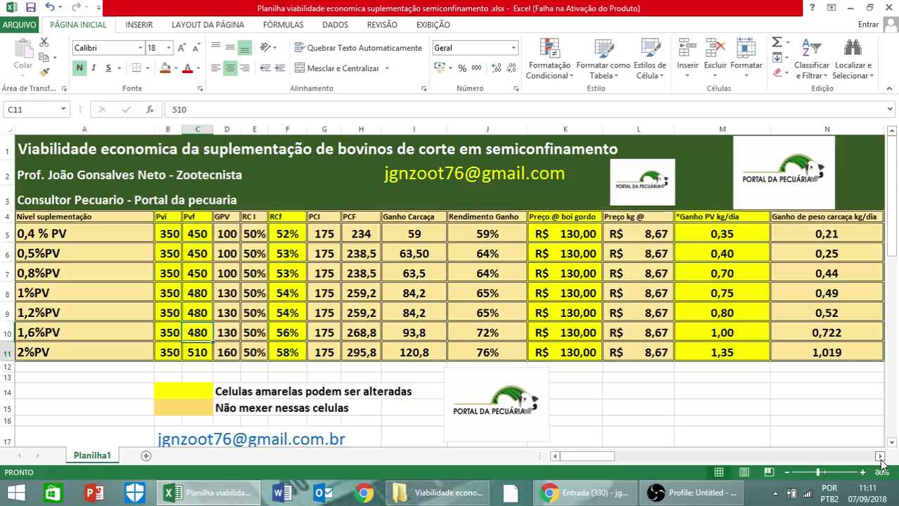
Widen the Custo \@ column enough for its currency values to display in full
{"action": "key", "text": "Right"}
{"action": "key", "text": "Right"}
{"action": "key", "text": "Right"}
{"action": "key", "text": "Right"}
{"action": "key", "text": "Right"}
{"action": "key", "text": "Right"}
{"action": "key", "text": "Right"}
{"action": "key", "text": "Right"}
{"action": "key", "text": "Right"}
{"action": "key", "text": "Right"}
{"action": "key", "text": "Right"}
{"action": "key", "text": "Right"}
{"action": "key", "text": "Right"}
{"action": "key", "text": "Right"}
{"action": "key", "text": "Right"}
{"action": "key", "text": "Right"}
{"action": "key", "text": "Right"}
{"action": "key", "text": "Right"}
{"action": "key", "text": "Right"}
{"action": "key", "text": "Right"}
{"action": "key", "text": "Right"}
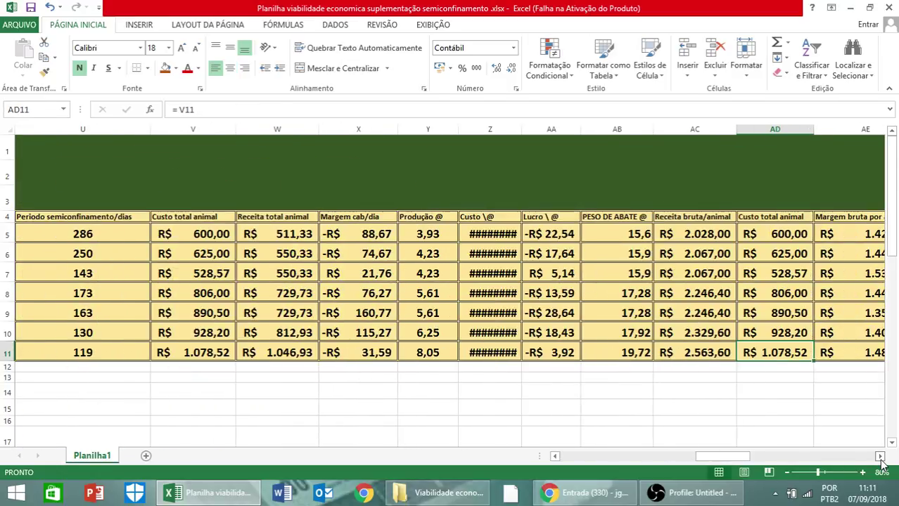
{"action": "key", "text": "Left"}
{"action": "key", "text": "Left"}
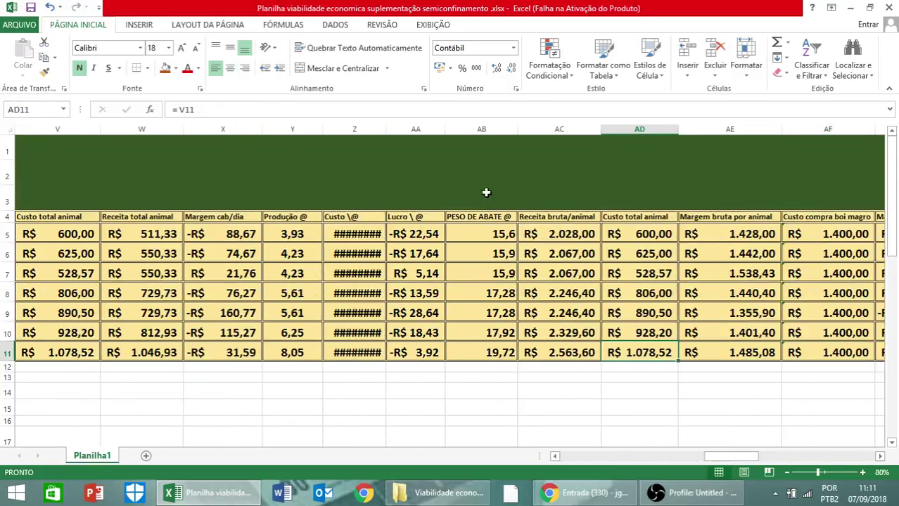
{"action": "left_click_drag", "start_coordinate": [386, 133], "coordinate": [396, 134]}
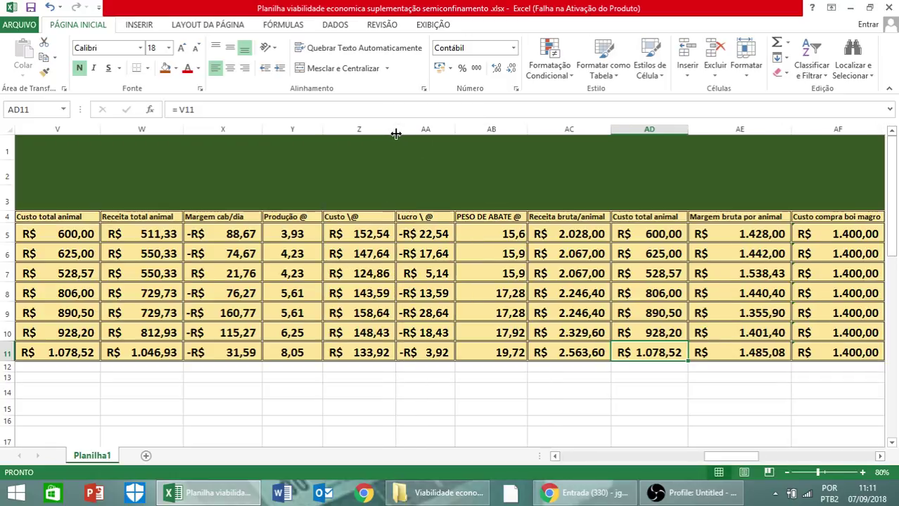
Examine the semi-confinement period, Custo total animal and Receita total animal columns and the 0,8%PV row's Margem cab/dia
{"action": "key", "text": "Left"}
{"action": "key", "text": "Left"}
{"action": "key", "text": "Left"}
{"action": "key", "text": "Left"}
{"action": "key", "text": "Left"}
{"action": "key", "text": "Left"}
{"action": "key", "text": "Left"}
{"action": "key", "text": "Left"}
{"action": "key", "text": "Left"}
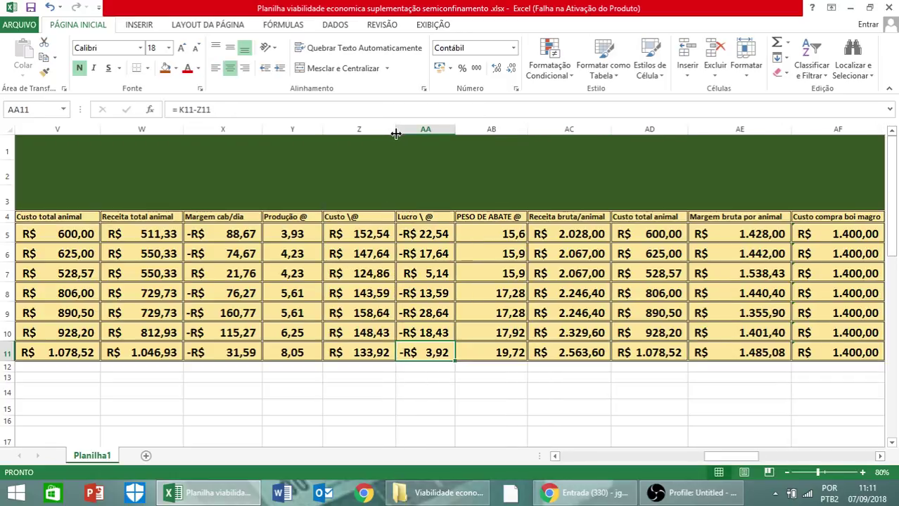
{"action": "key", "text": "Left"}
{"action": "key", "text": "Left"}
{"action": "key", "text": "Up"}
{"action": "key", "text": "Up"}
{"action": "key", "text": "Up"}
{"action": "key", "text": "Up"}
{"action": "key", "text": "Up"}
{"action": "key", "text": "Up"}
{"action": "key", "text": "Up"}
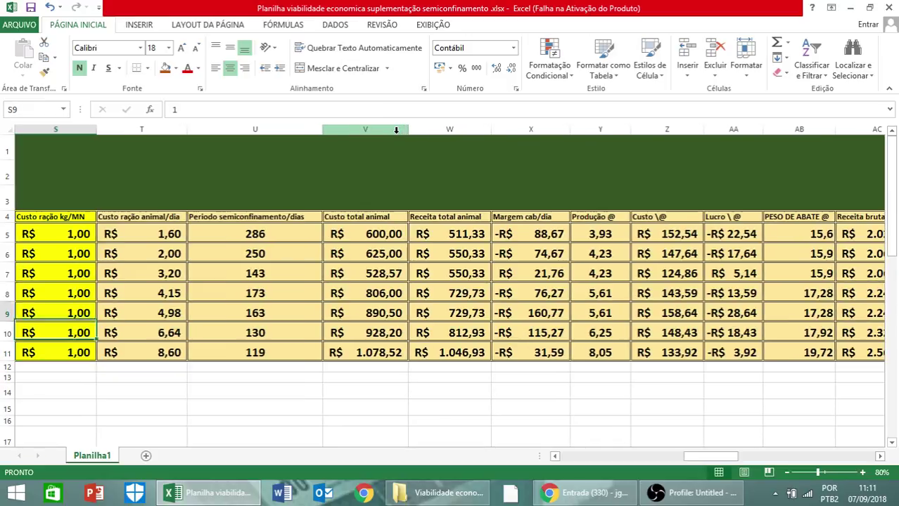
{"action": "key", "text": "Right"}
{"action": "key", "text": "Right"}
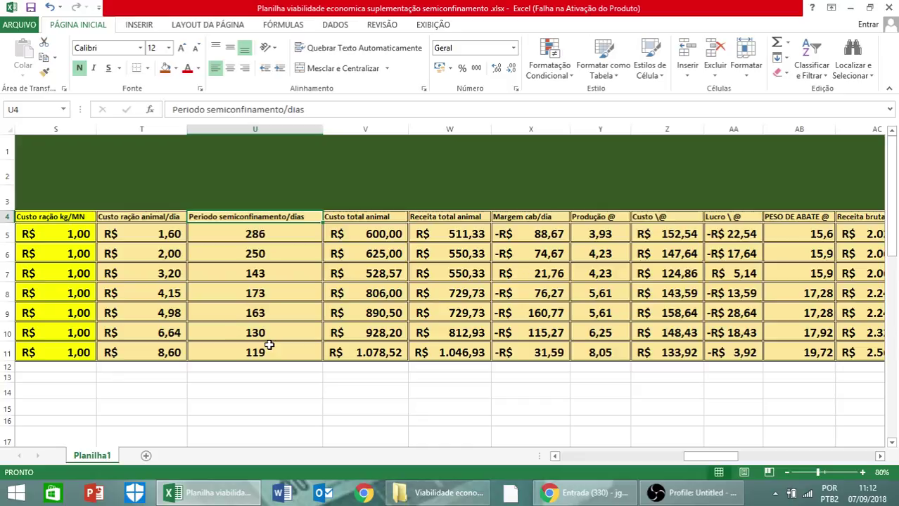
{"action": "left_click", "coordinate": [367, 214]}
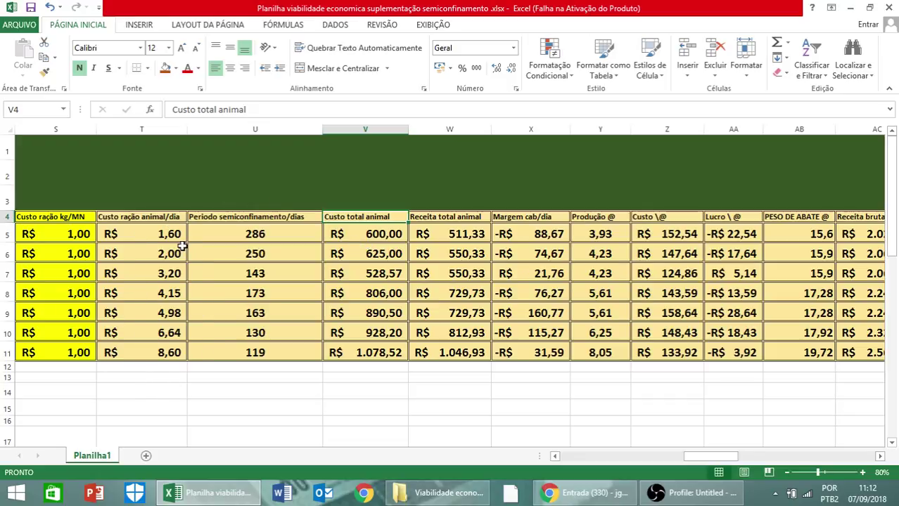
{"action": "left_click", "coordinate": [457, 219]}
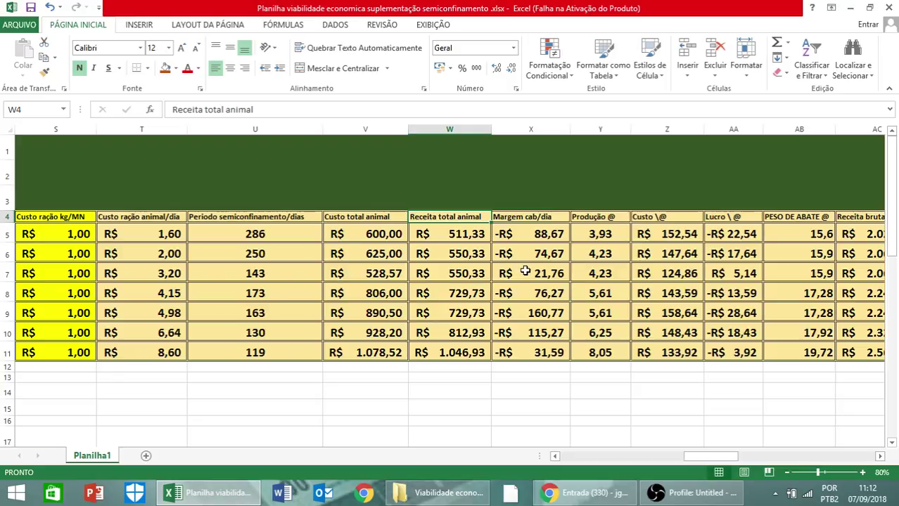
{"action": "left_click", "coordinate": [531, 274]}
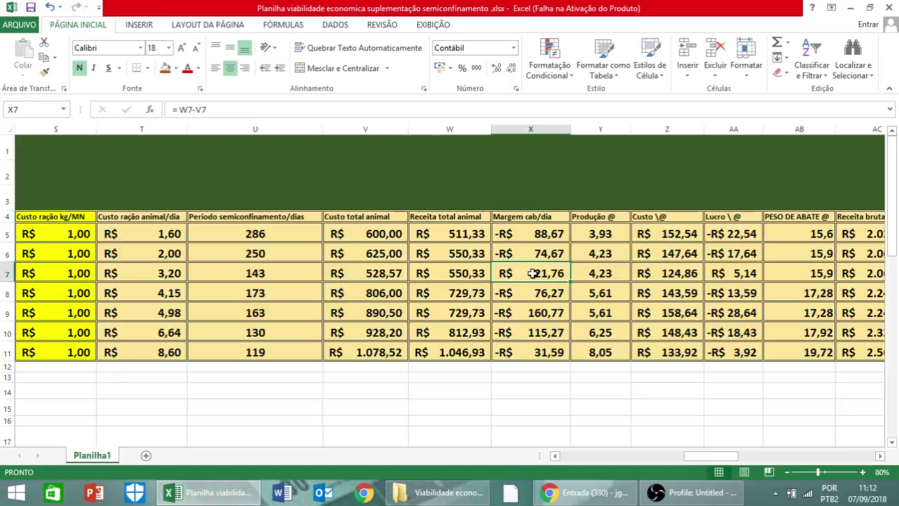
Trace the 0,8%PV row back to its supplementation level, initial weight and *Ganho PV kg/dia
{"action": "key", "text": "Left"}
{"action": "key", "text": "Left"}
{"action": "key", "text": "Left"}
{"action": "key", "text": "Left"}
{"action": "key", "text": "Left"}
{"action": "key", "text": "Left"}
{"action": "key", "text": "Left"}
{"action": "key", "text": "Left"}
{"action": "key", "text": "Left"}
{"action": "key", "text": "Left"}
{"action": "key", "text": "Left"}
{"action": "key", "text": "Left"}
{"action": "key", "text": "Left"}
{"action": "key", "text": "Left"}
{"action": "key", "text": "Left"}
{"action": "key", "text": "Left"}
{"action": "key", "text": "Left"}
{"action": "key", "text": "Left"}
{"action": "key", "text": "Left"}
{"action": "key", "text": "Left"}
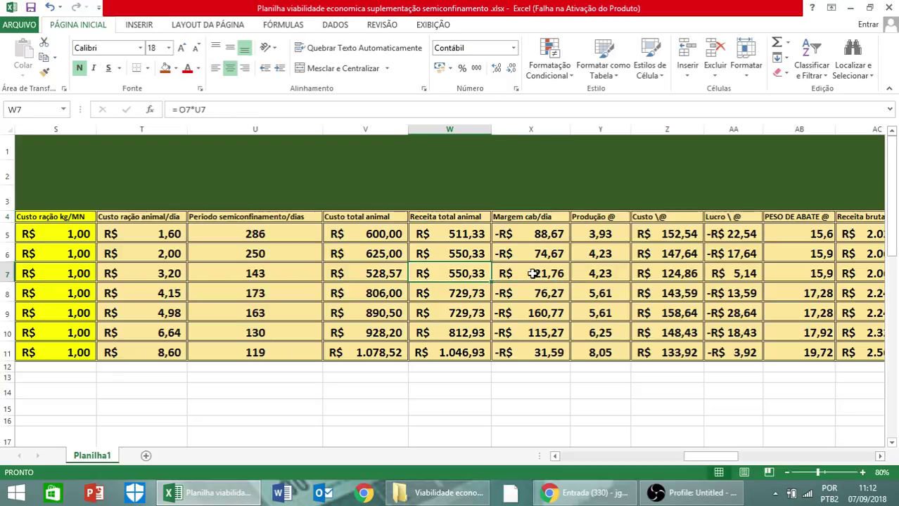
{"action": "key", "text": "Left"}
{"action": "key", "text": "Left"}
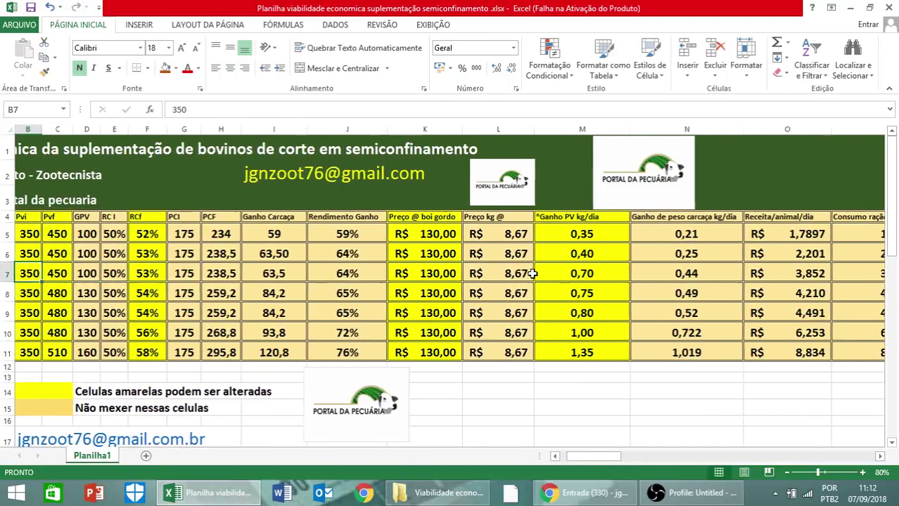
{"action": "key", "text": "Right"}
{"action": "key", "text": "Right"}
{"action": "key", "text": "Right"}
{"action": "key", "text": "Right"}
{"action": "key", "text": "Right"}
{"action": "key", "text": "Right"}
{"action": "key", "text": "Right"}
{"action": "key", "text": "Right"}
{"action": "key", "text": "Right"}
{"action": "key", "text": "Right"}
{"action": "key", "text": "Right"}
{"action": "key", "text": "Right"}
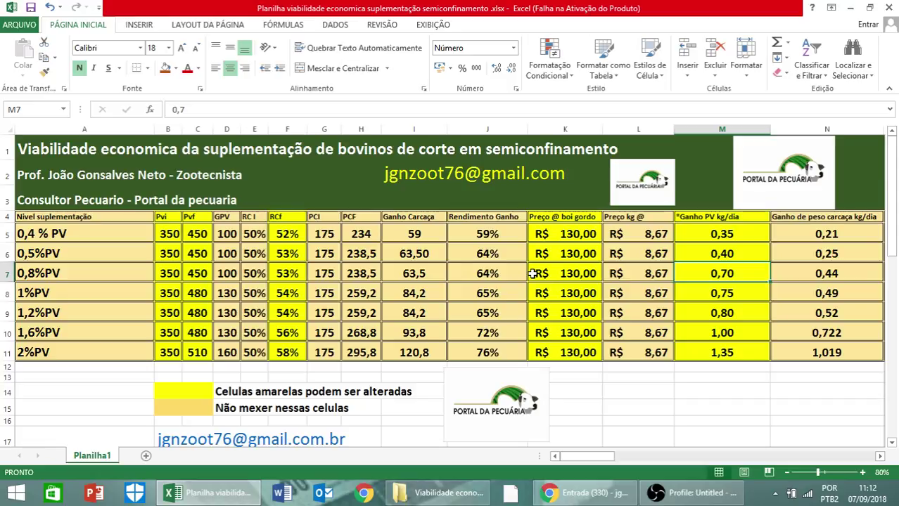
Follow the 0,8%PV row from its daily gain through the cost and revenue columns to its Margem cab/dia
{"action": "key", "text": "Right"}
{"action": "key", "text": "Right"}
{"action": "key", "text": "Right"}
{"action": "key", "text": "Right"}
{"action": "key", "text": "Right"}
{"action": "key", "text": "Right"}
{"action": "key", "text": "Right"}
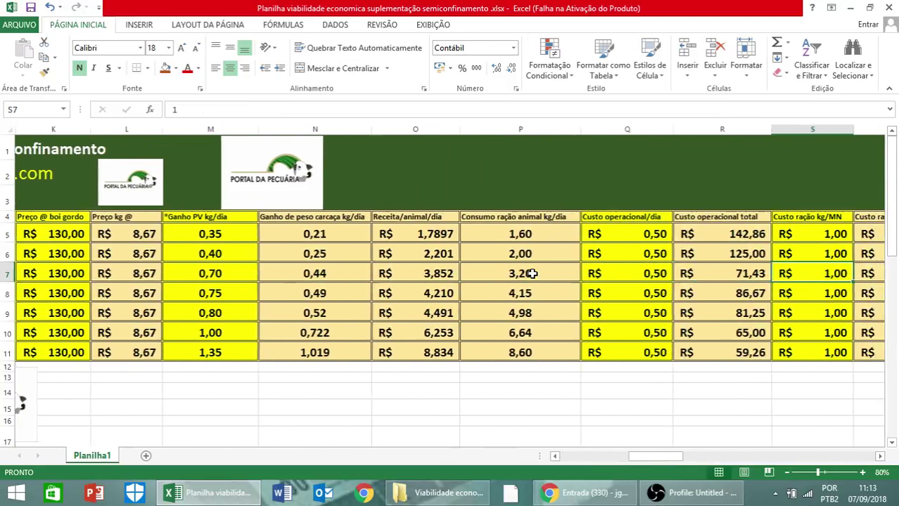
{"action": "key", "text": "Right"}
{"action": "key", "text": "Right"}
{"action": "key", "text": "Right"}
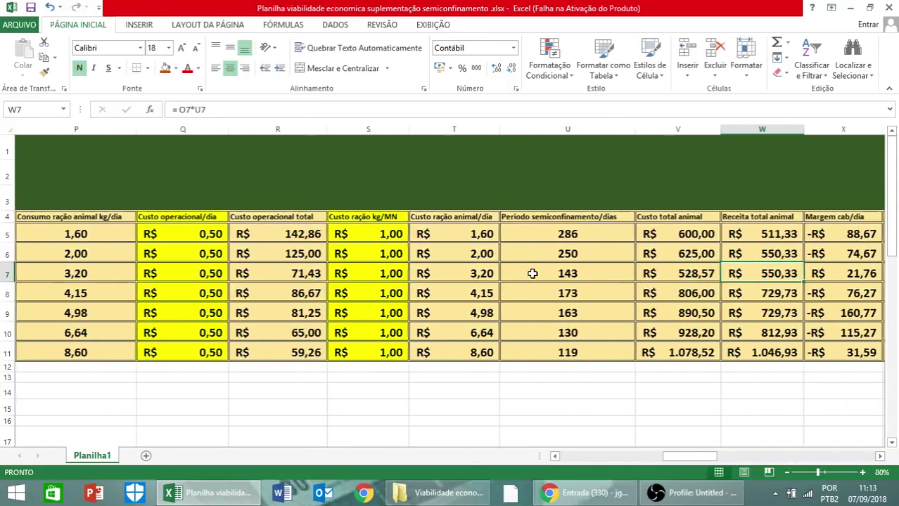
{"action": "key", "text": "Right"}
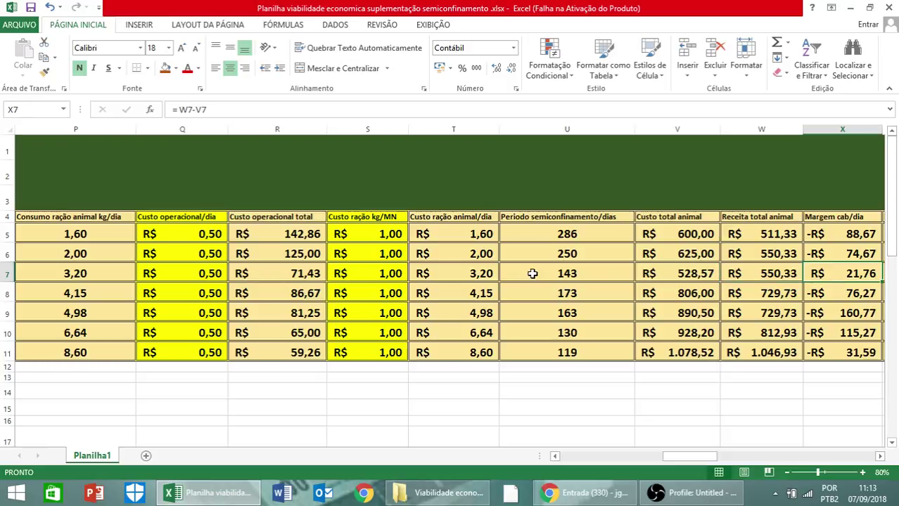
Set the Preço @ boi gordo to R$ 140,00 for every supplementation level from 0,4% to 2%PV
{"action": "left_click", "coordinate": [555, 457]}
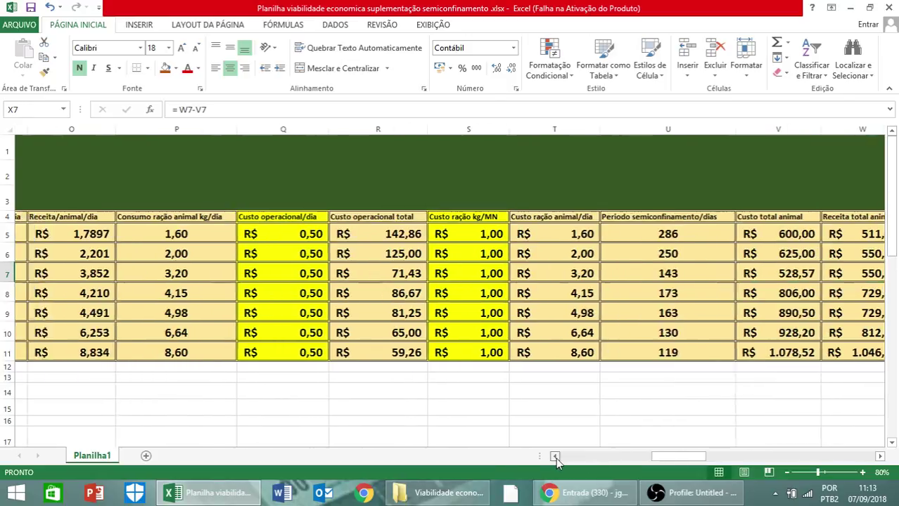
{"action": "left_click_drag", "start_coordinate": [556, 458], "coordinate": [556, 458]}
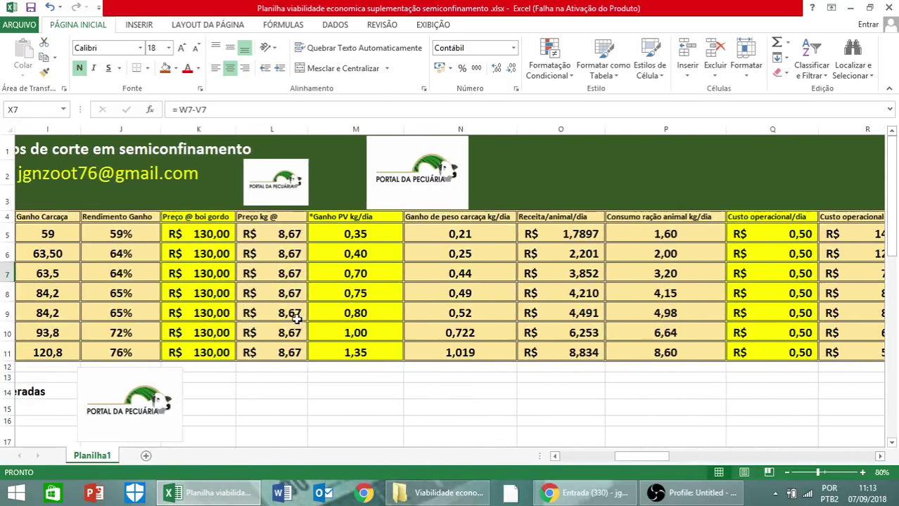
{"action": "left_click", "coordinate": [218, 241]}
{"action": "type", "text": "140"}
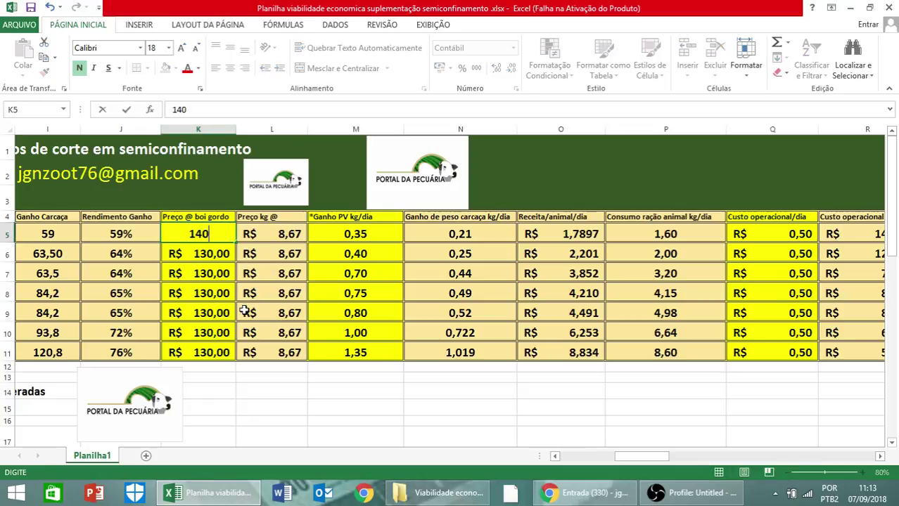
{"action": "key", "text": "Return"}
{"action": "type", "text": "140"}
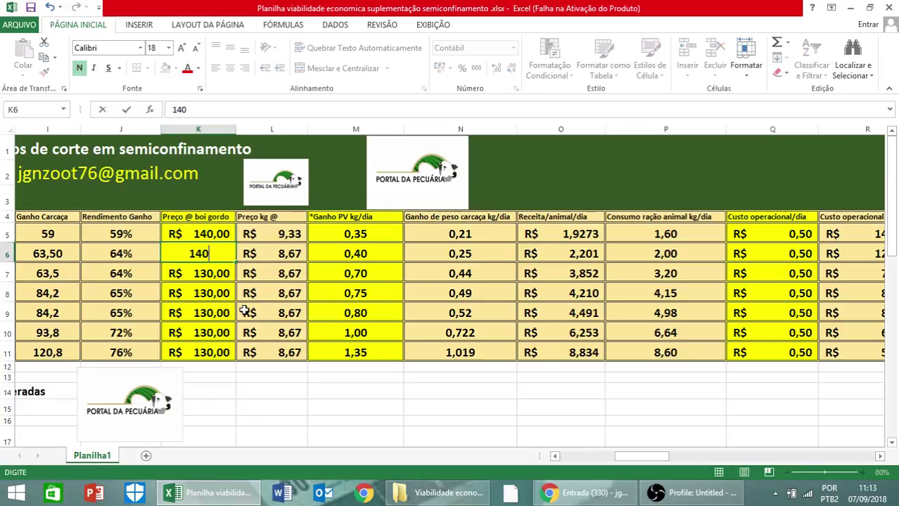
{"action": "key", "text": "Return"}
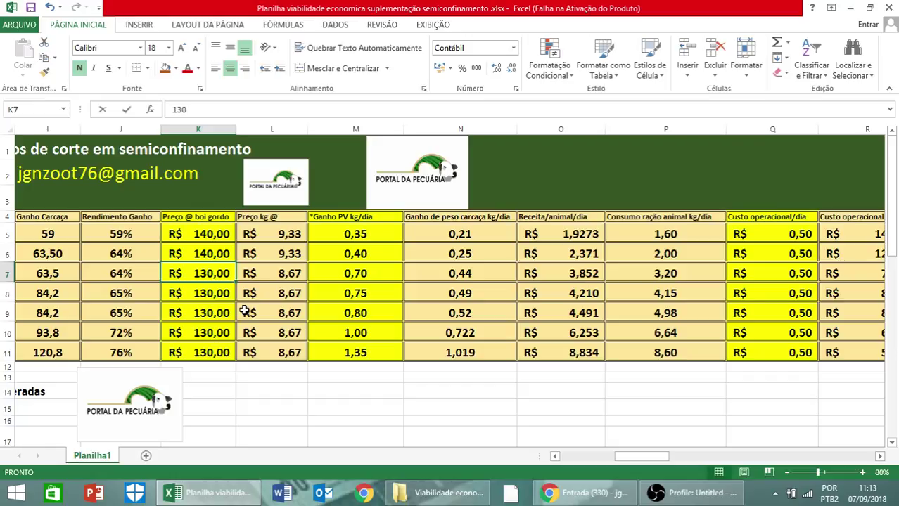
{"action": "type", "text": "140"}
{"action": "key", "text": "Return"}
{"action": "type", "text": "1"}
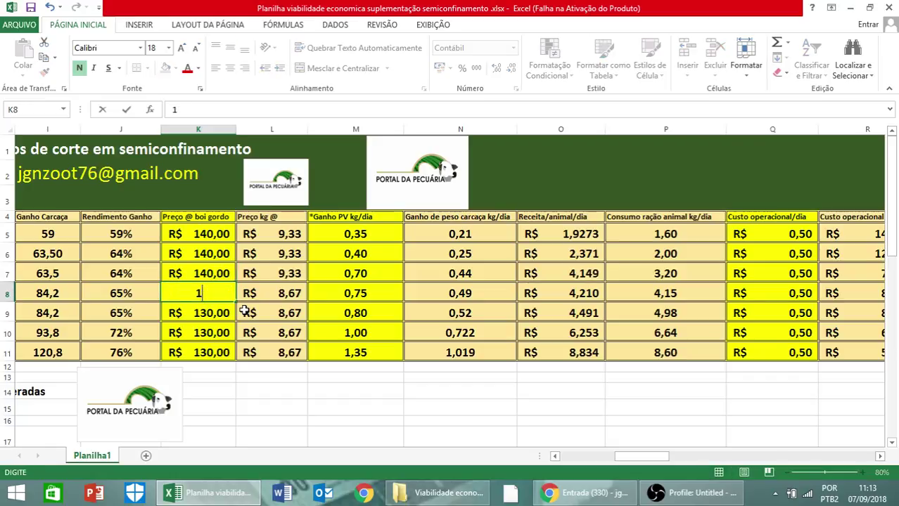
{"action": "type", "text": "40"}
{"action": "key", "text": "Return"}
{"action": "type", "text": "1"}
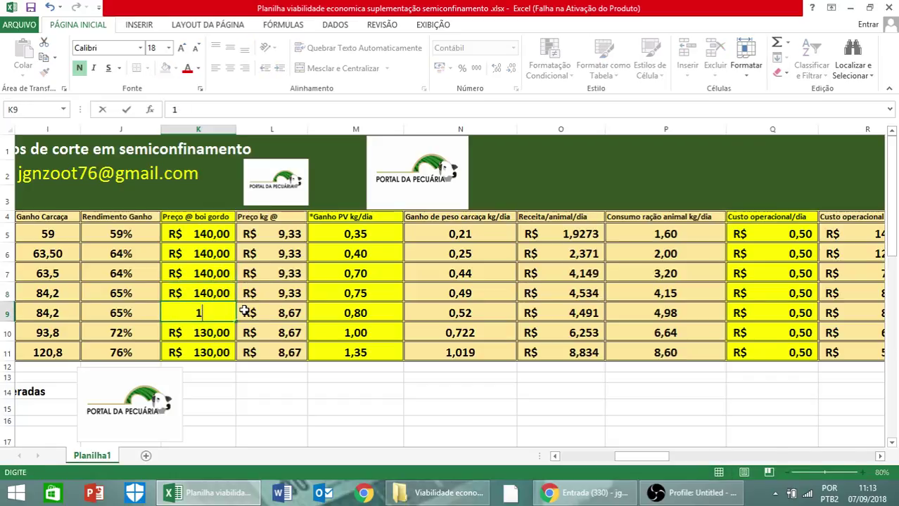
{"action": "type", "text": "40"}
{"action": "key", "text": "Return"}
{"action": "type", "text": "14"}
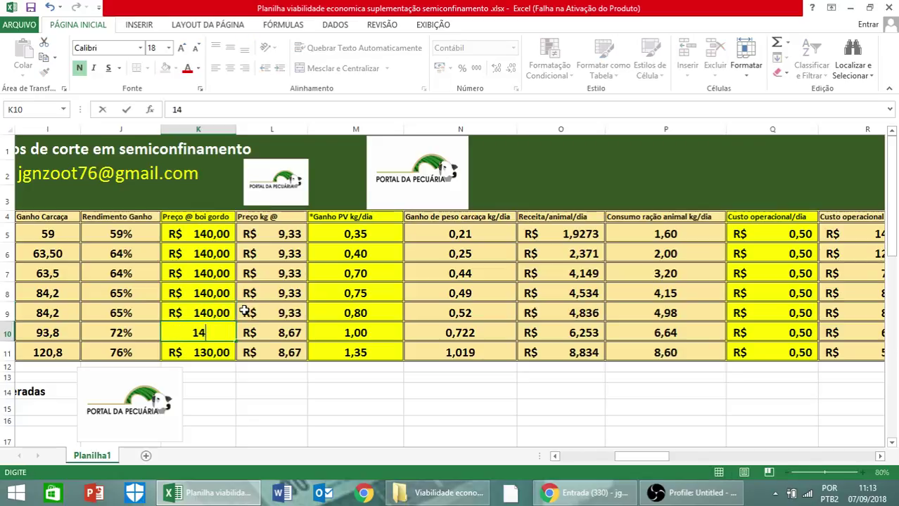
{"action": "type", "text": "0"}
{"action": "key", "text": "Return"}
{"action": "type", "text": "140"}
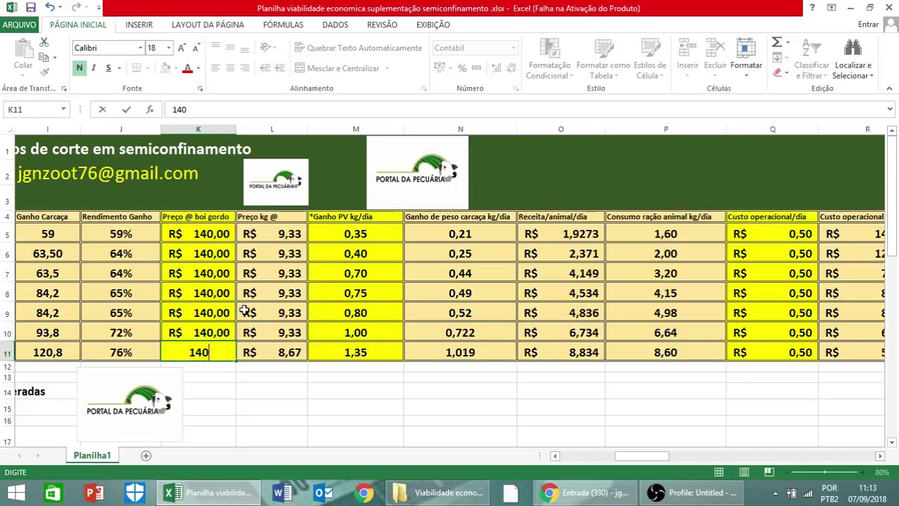
{"action": "key", "text": "Tab"}
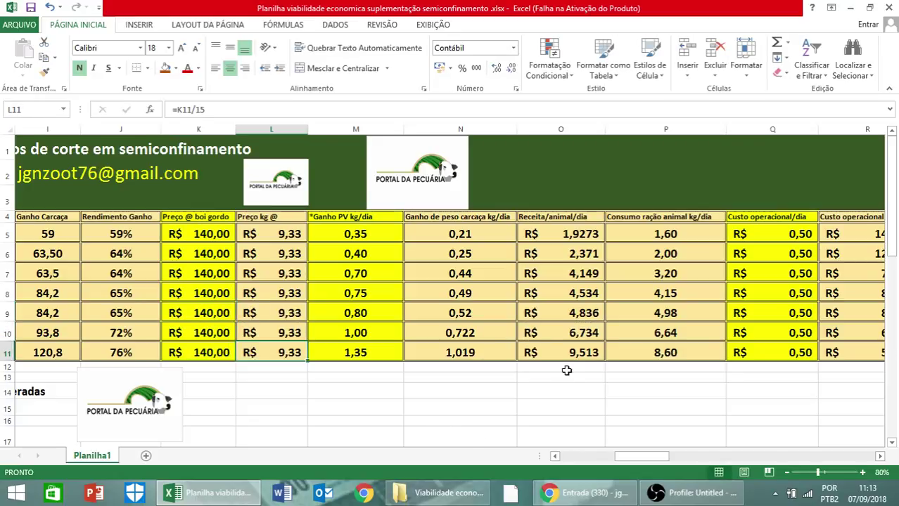
Set the Custo operacional/dia to 0,3 for the 0,4% PV level and fill it down through the 2%PV level
{"action": "left_click", "coordinate": [879, 457]}
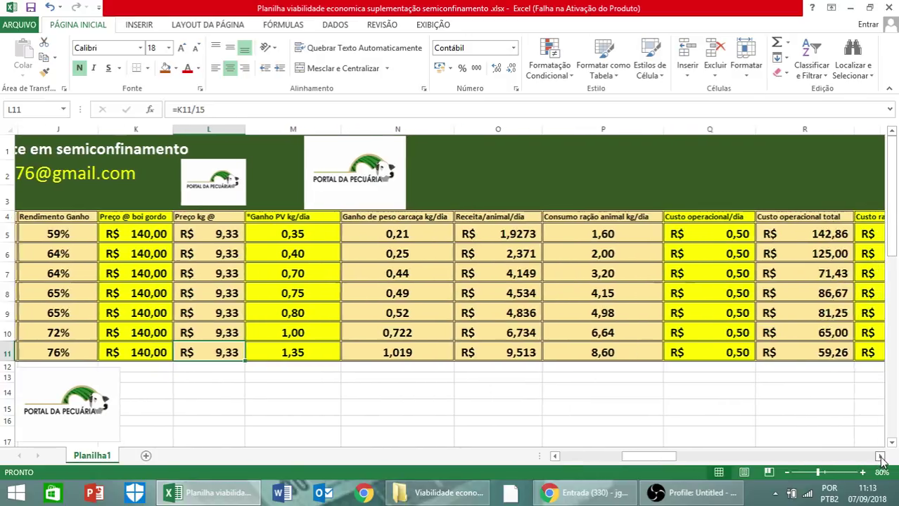
{"action": "left_click", "coordinate": [880, 457]}
{"action": "left_click", "coordinate": [880, 457]}
{"action": "left_click", "coordinate": [576, 234]}
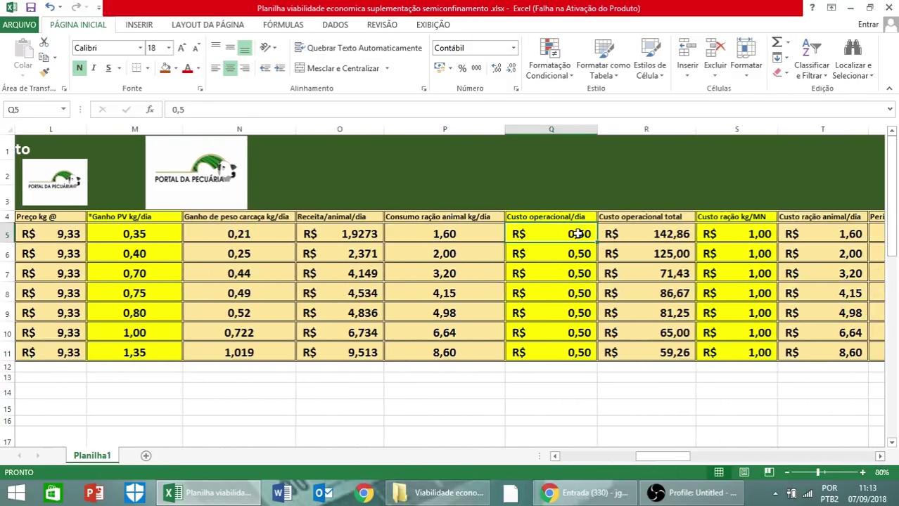
{"action": "type", "text": "0,3"}
{"action": "key", "text": "Return"}
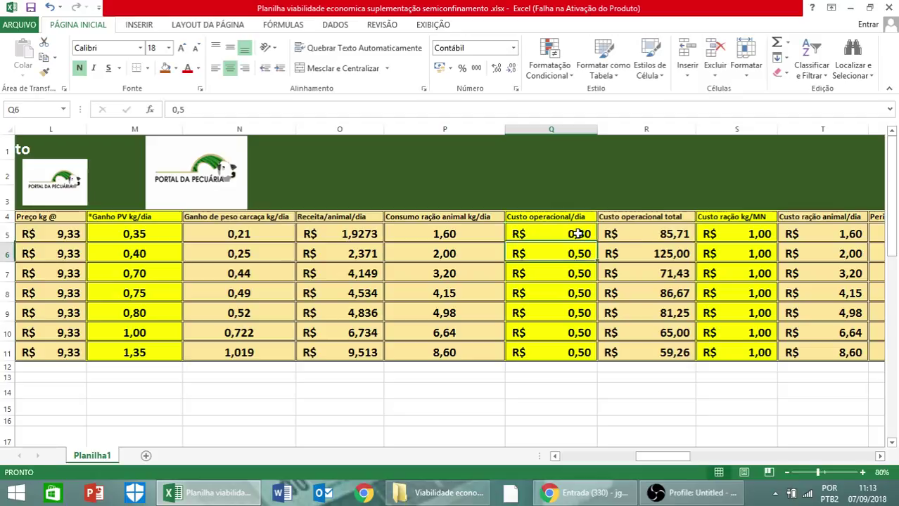
{"action": "left_click", "coordinate": [577, 234]}
{"action": "left_click_drag", "start_coordinate": [597, 244], "coordinate": [598, 360]}
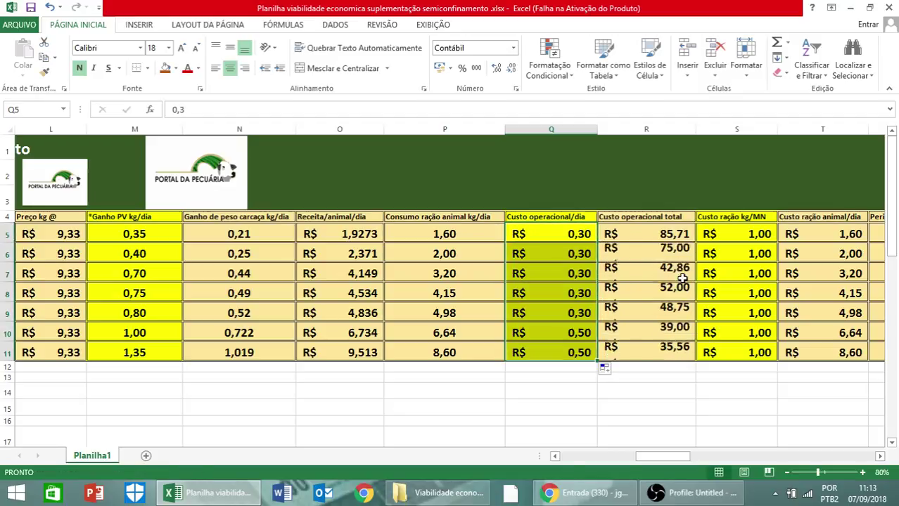
Set the Custo ração kg/MN to 0,8 for the 0,4% PV level and fill it down through the 2%PV level
{"action": "left_click", "coordinate": [732, 237]}
{"action": "type", "text": "0,8"}
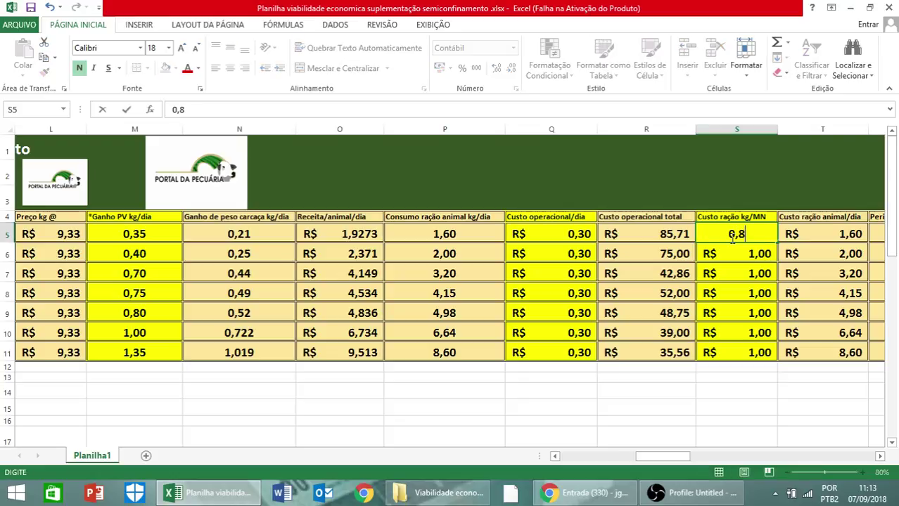
{"action": "key", "text": "Return"}
{"action": "left_click", "coordinate": [763, 236]}
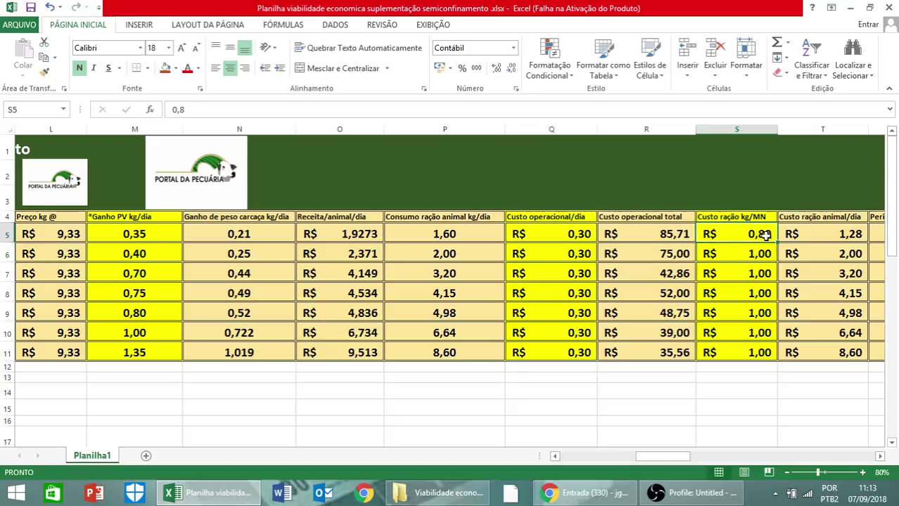
{"action": "left_click_drag", "start_coordinate": [777, 244], "coordinate": [776, 354]}
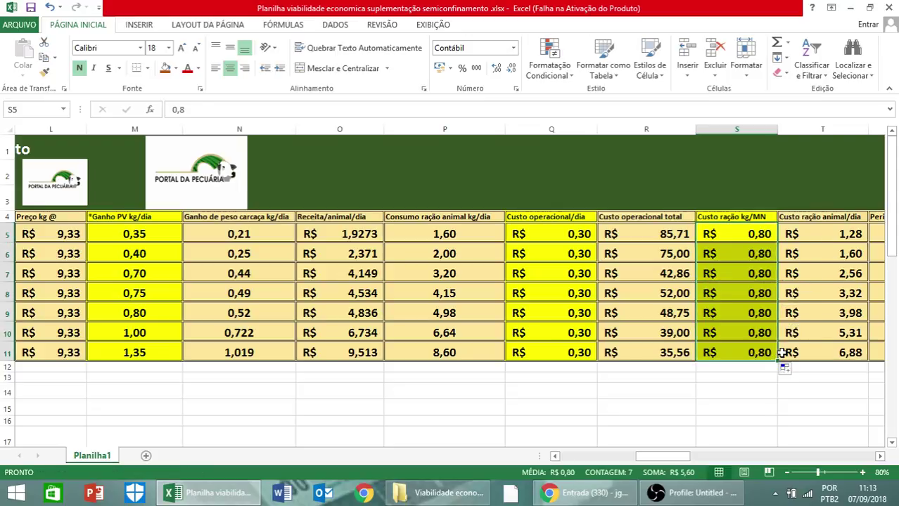
Compare the recalculated Margem cab/dia, Produção @, Custo \@ and Lucro \ @ columns across the supplementation levels
{"action": "key", "text": "Right"}
{"action": "key", "text": "Right"}
{"action": "key", "text": "Right"}
{"action": "key", "text": "Right"}
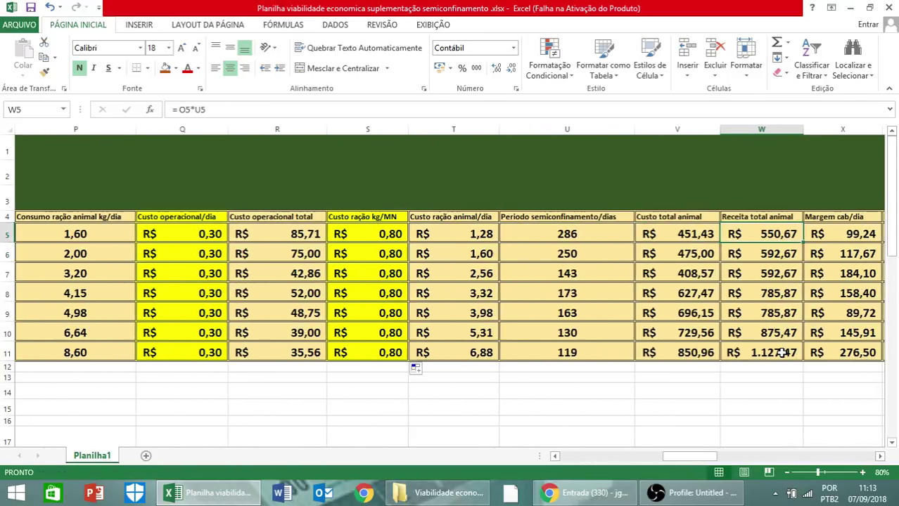
{"action": "key", "text": "Right"}
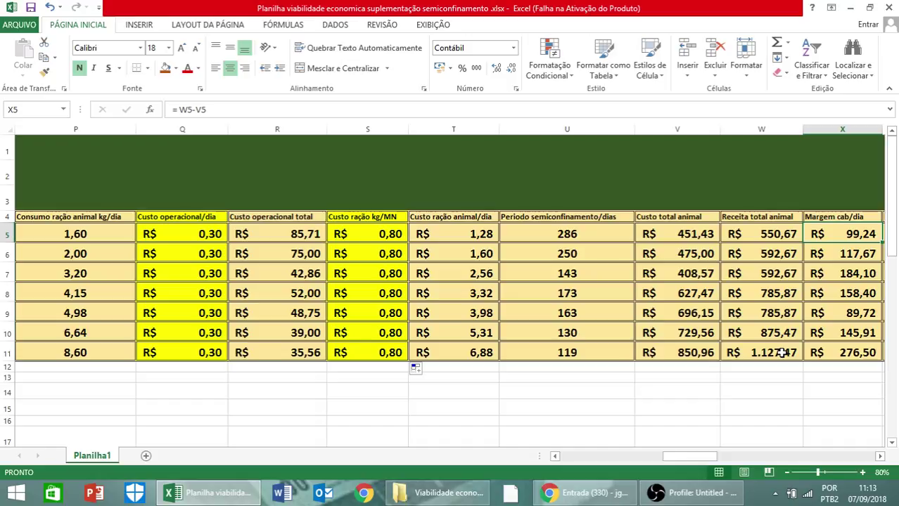
{"action": "left_click", "coordinate": [879, 456]}
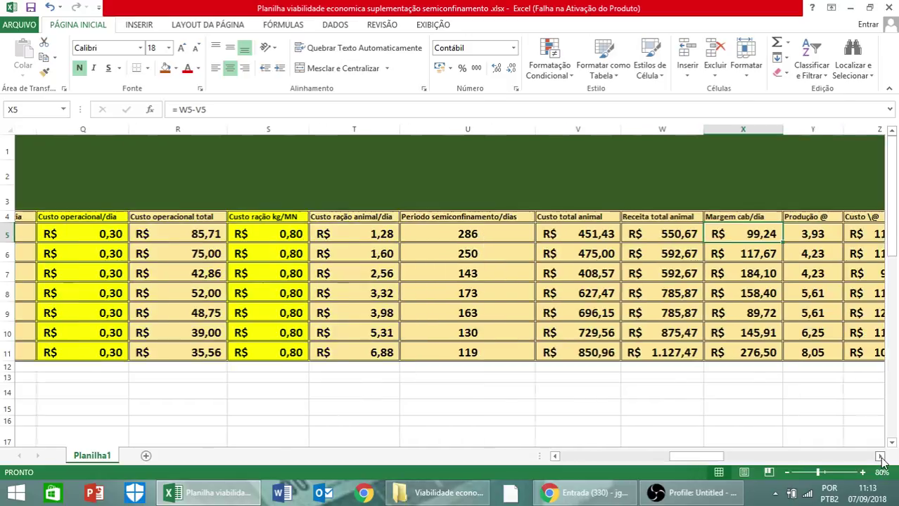
{"action": "left_click", "coordinate": [880, 456]}
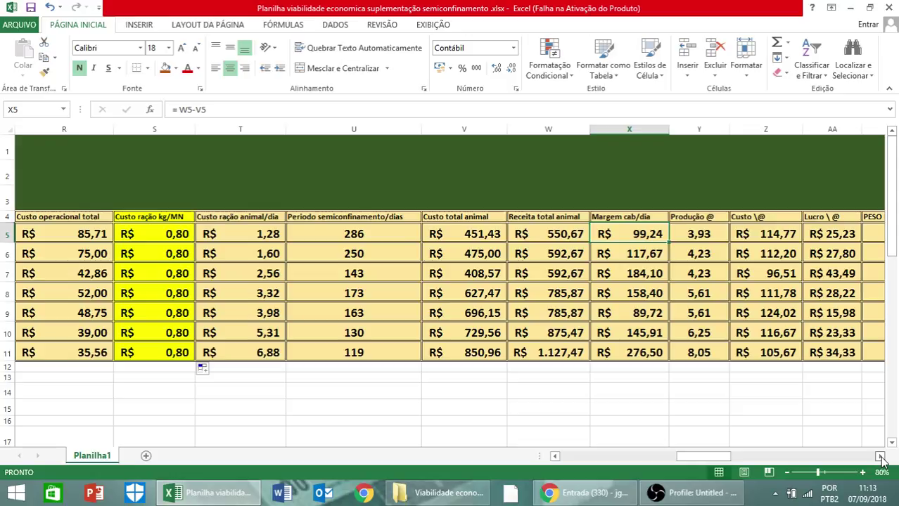
{"action": "key", "text": "Up"}
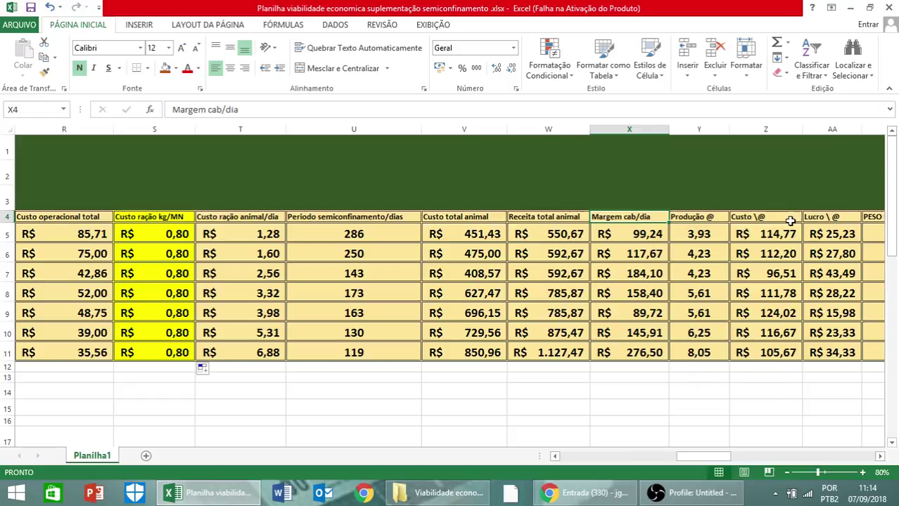
{"action": "left_click", "coordinate": [695, 217]}
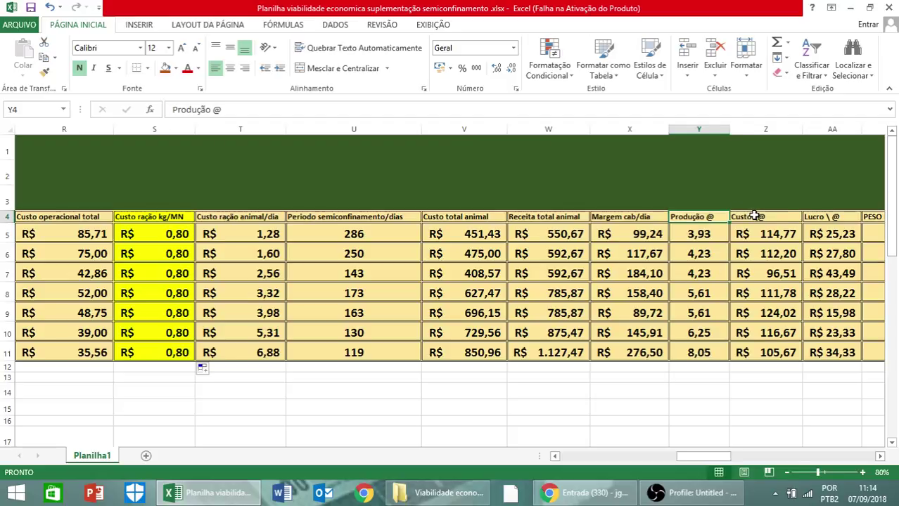
{"action": "left_click", "coordinate": [754, 216]}
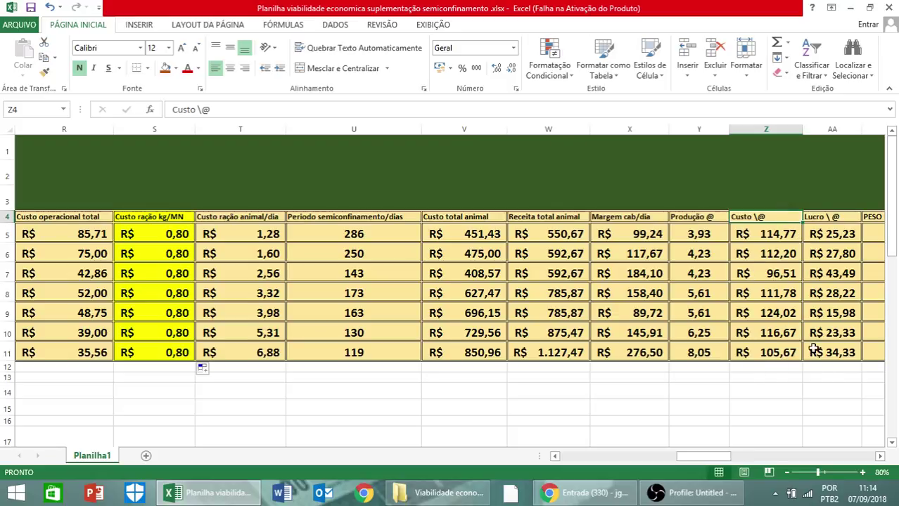
Examine the PESO DE ABATE @, Receita bruta/animal and adjacent Custo total animal columns for all supplementation levels
{"action": "left_click", "coordinate": [879, 455]}
{"action": "left_click", "coordinate": [880, 456]}
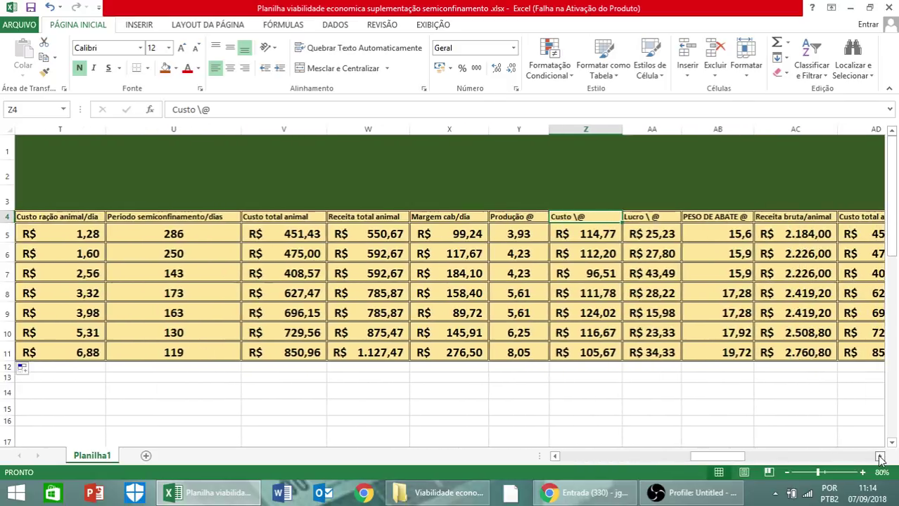
{"action": "left_click", "coordinate": [880, 455]}
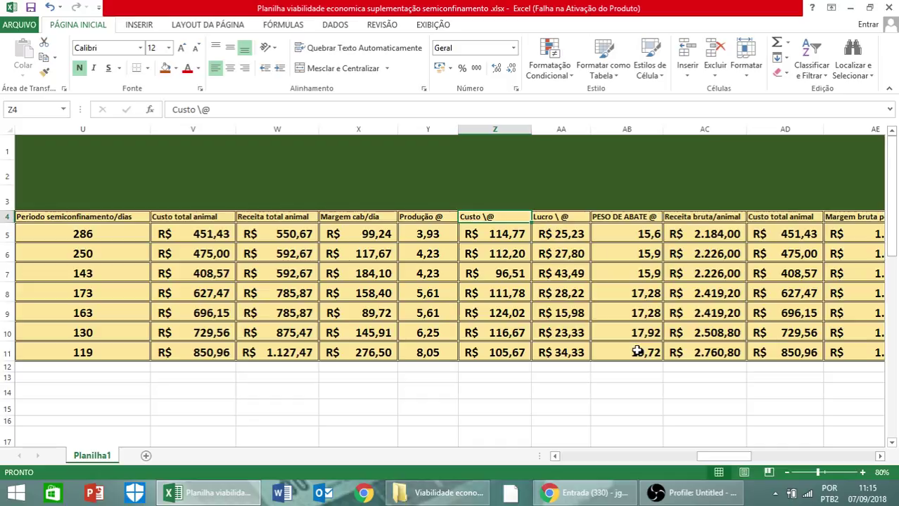
{"action": "left_click", "coordinate": [632, 216]}
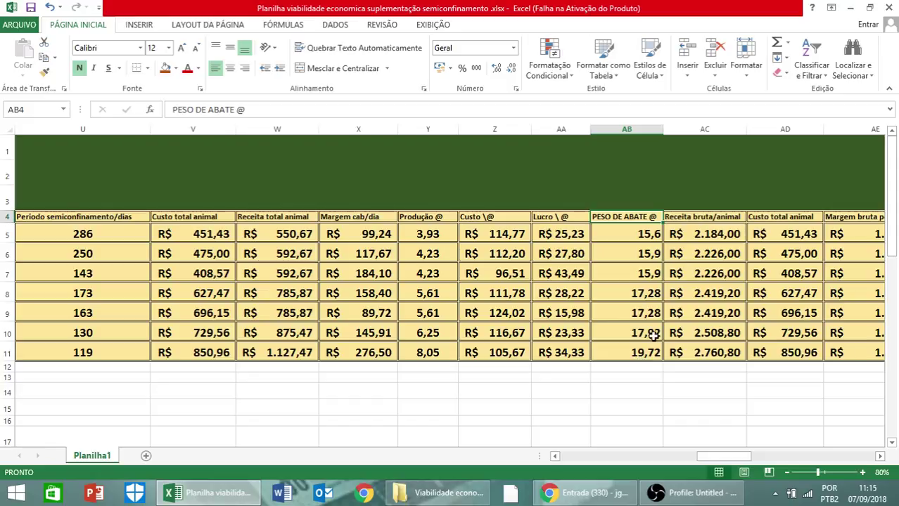
{"action": "left_click", "coordinate": [705, 217]}
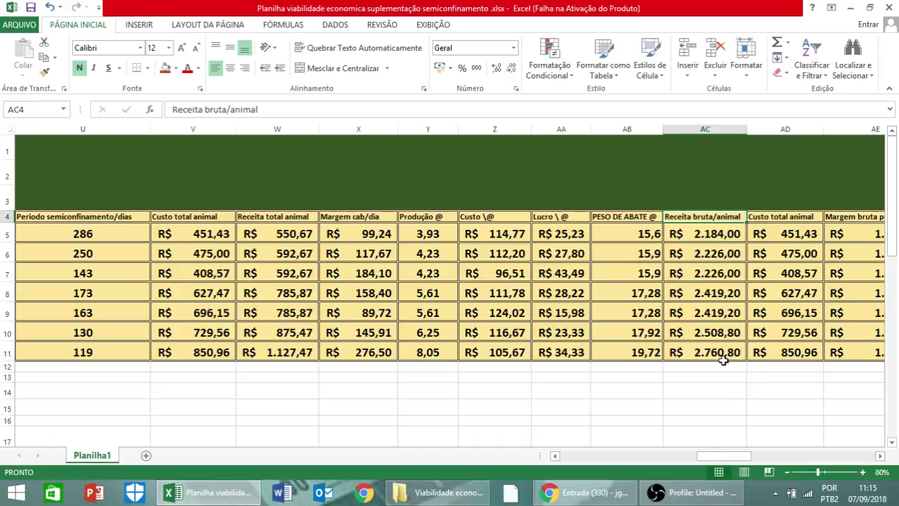
{"action": "left_click", "coordinate": [780, 219]}
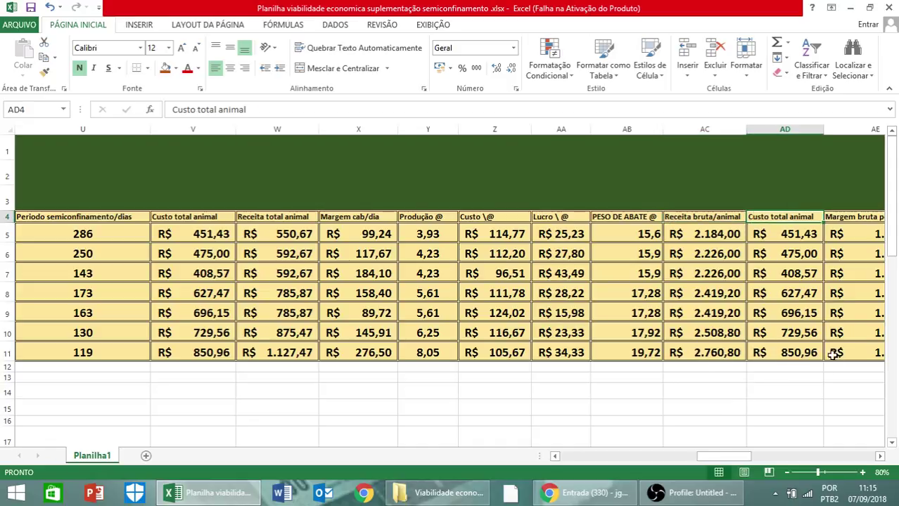
Widen the Margem liquida total column enough for its currency values to display in full
{"action": "left_click", "coordinate": [880, 458]}
{"action": "left_click", "coordinate": [880, 457]}
{"action": "left_click", "coordinate": [881, 457]}
{"action": "left_click", "coordinate": [881, 458]}
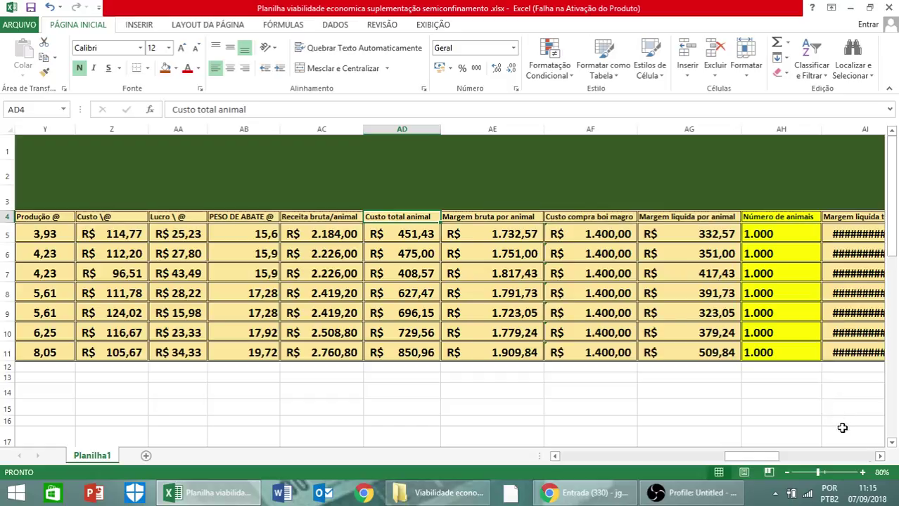
{"action": "left_click", "coordinate": [880, 457]}
{"action": "left_click", "coordinate": [879, 457]}
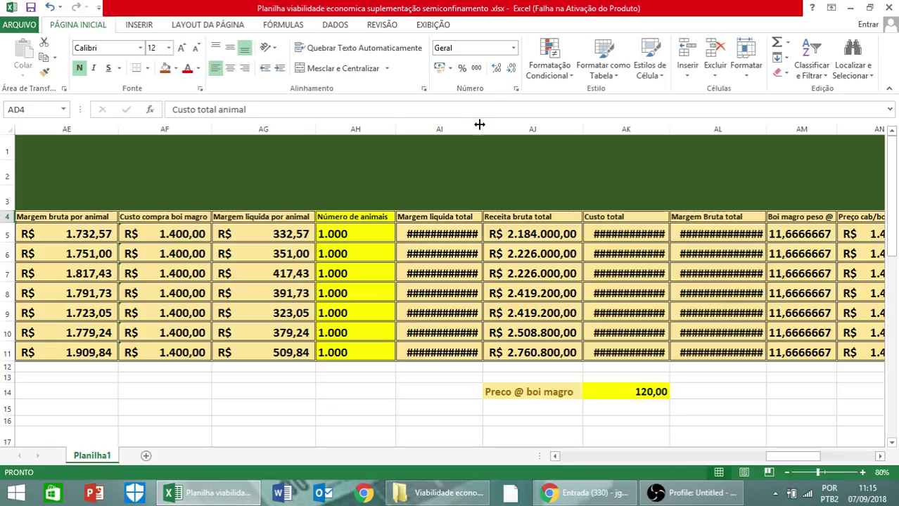
{"action": "left_click_drag", "start_coordinate": [482, 130], "coordinate": [493, 129]}
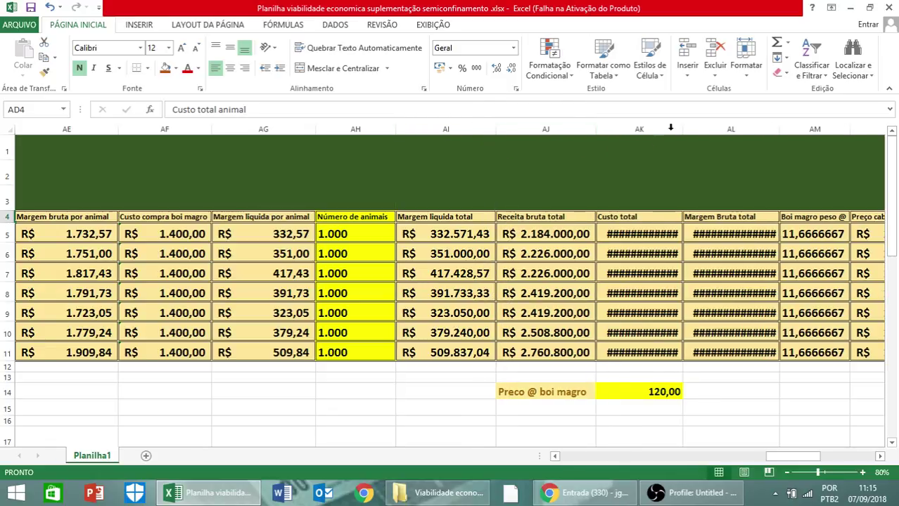
Widen the Custo total and Margem Bruta total columns enough for their currency values to display in full
{"action": "left_click_drag", "start_coordinate": [682, 129], "coordinate": [696, 129]}
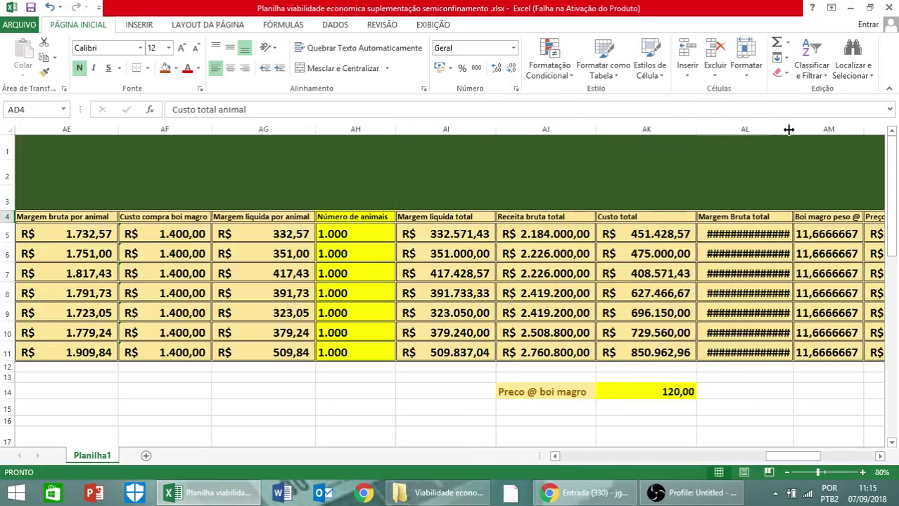
{"action": "left_click_drag", "start_coordinate": [789, 130], "coordinate": [807, 130]}
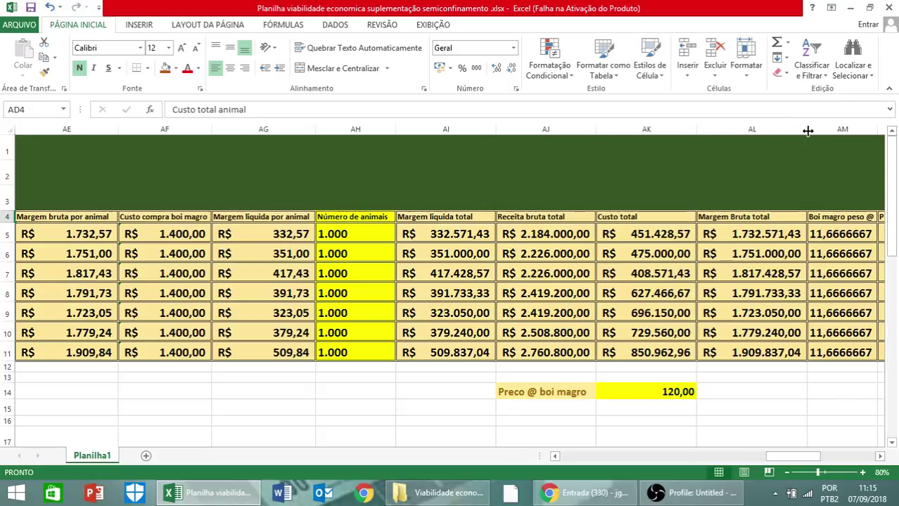
Try Preco @ boi magro values of 110 and 150 to compare their effect on the net margins
{"action": "left_click", "coordinate": [683, 387]}
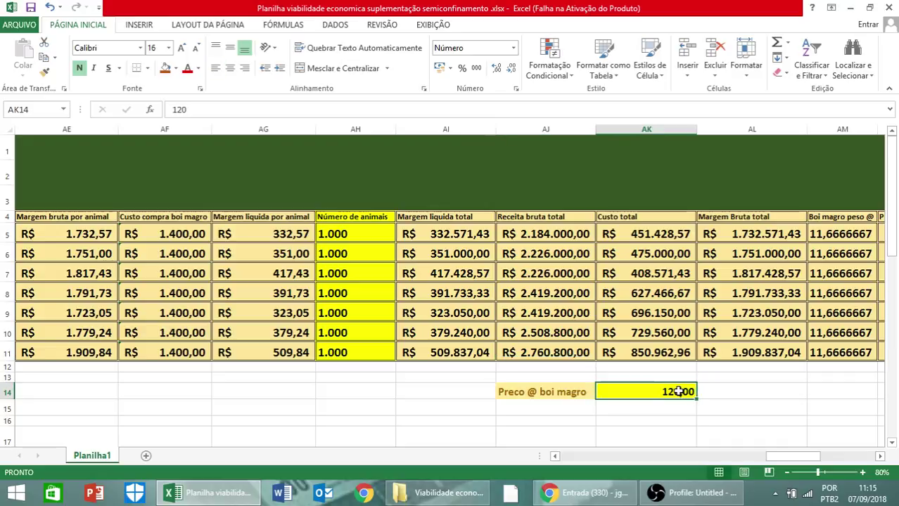
{"action": "type", "text": "110"}
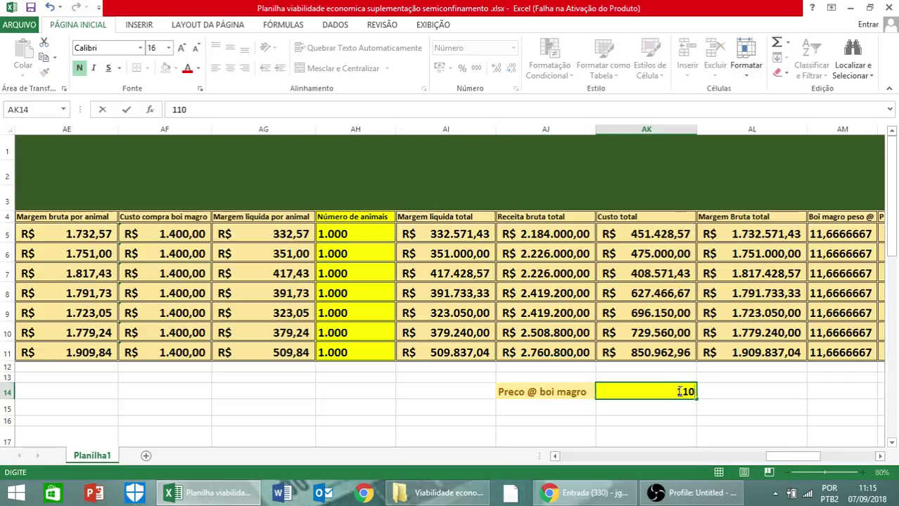
{"action": "key", "text": "Return"}
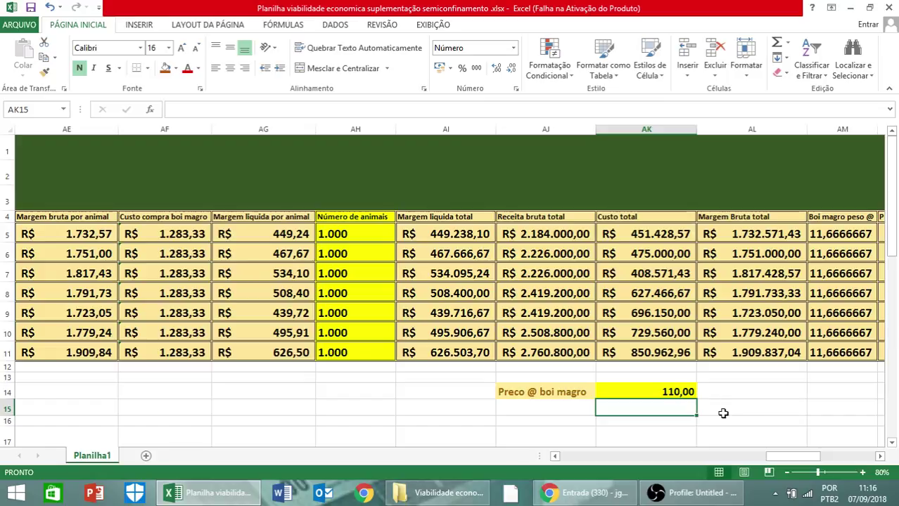
{"action": "key", "text": "Up"}
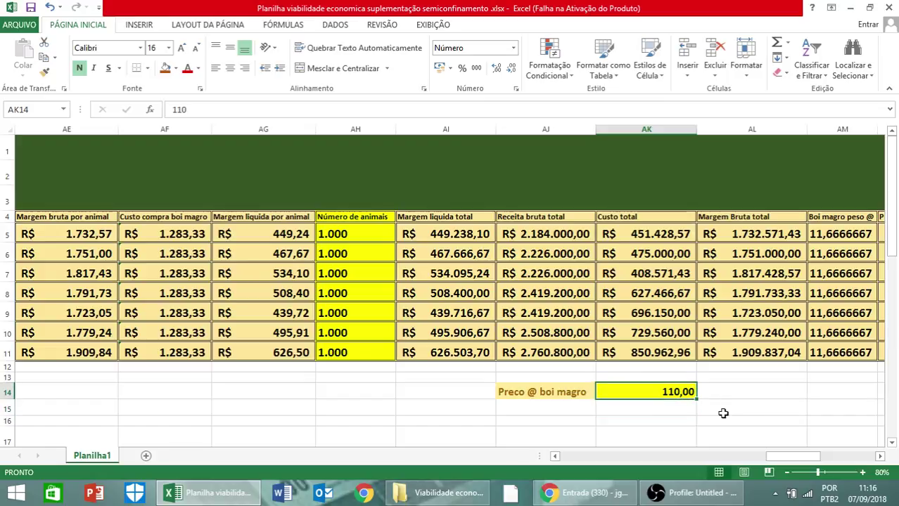
{"action": "type", "text": "150"}
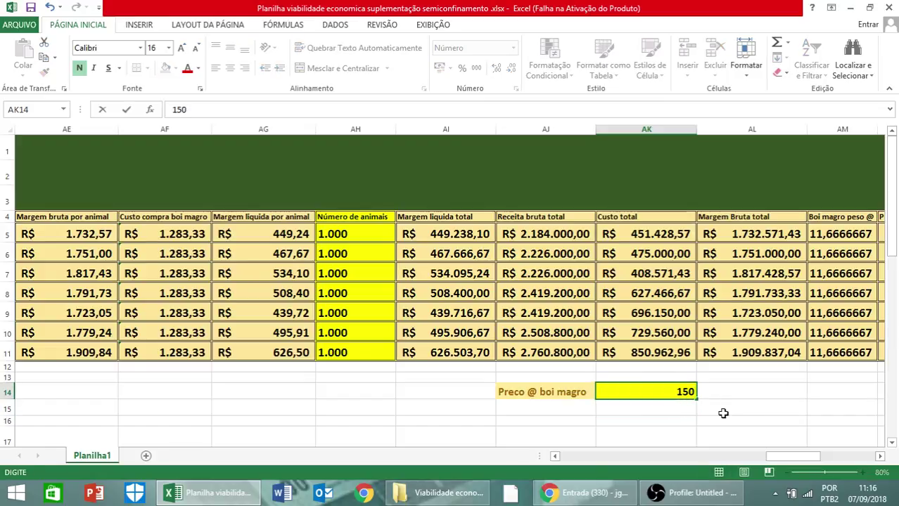
{"action": "key", "text": "Return"}
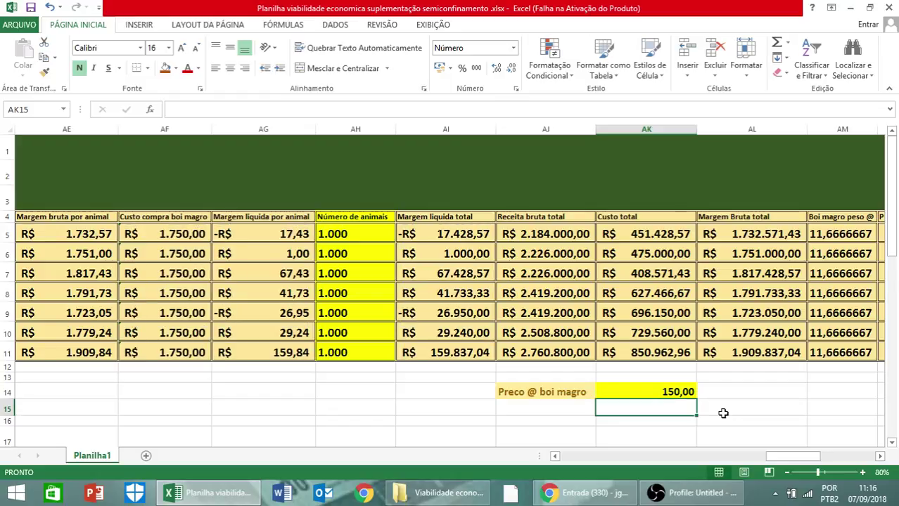
Set the Preco @ boi magro to 120
{"action": "key", "text": "Up"}
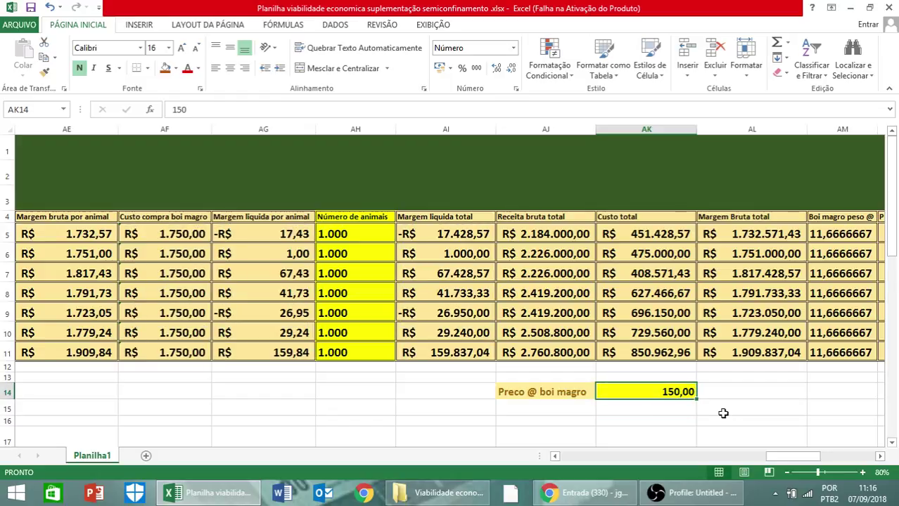
{"action": "type", "text": "120"}
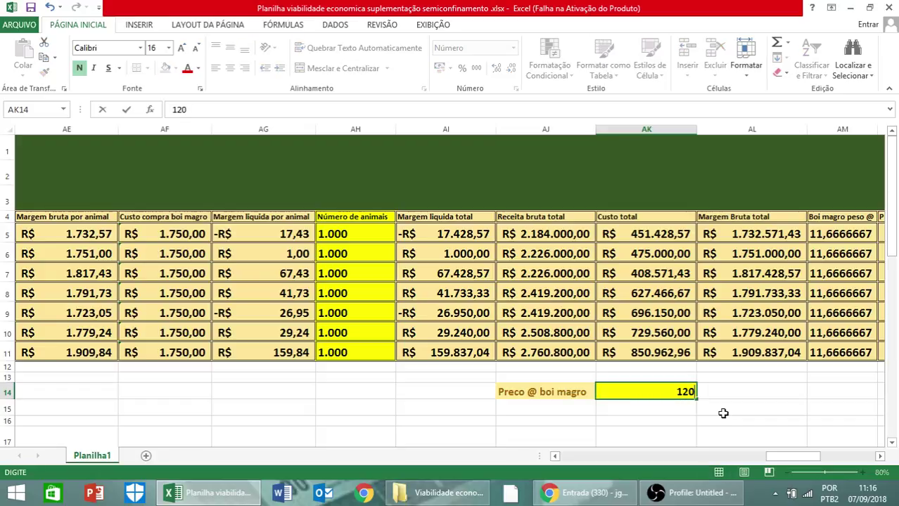
{"action": "key", "text": "Left"}
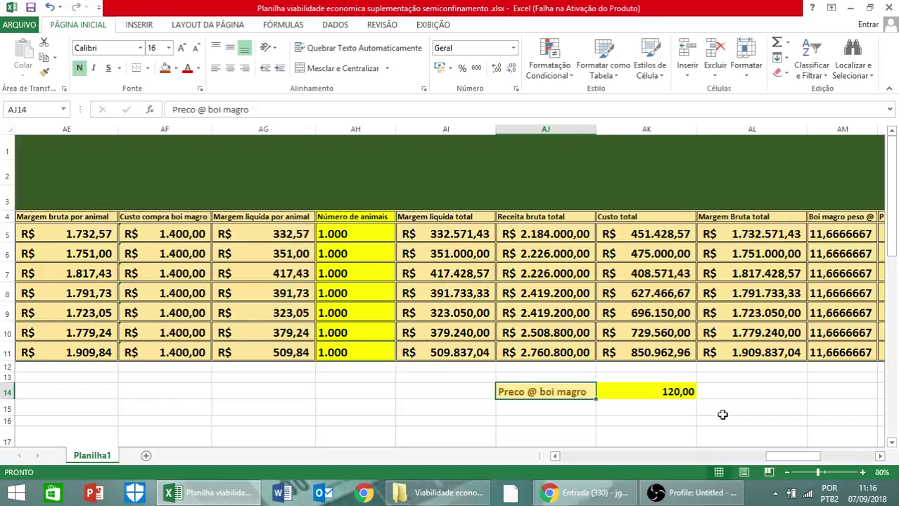
{"action": "left_click", "coordinate": [654, 393]}
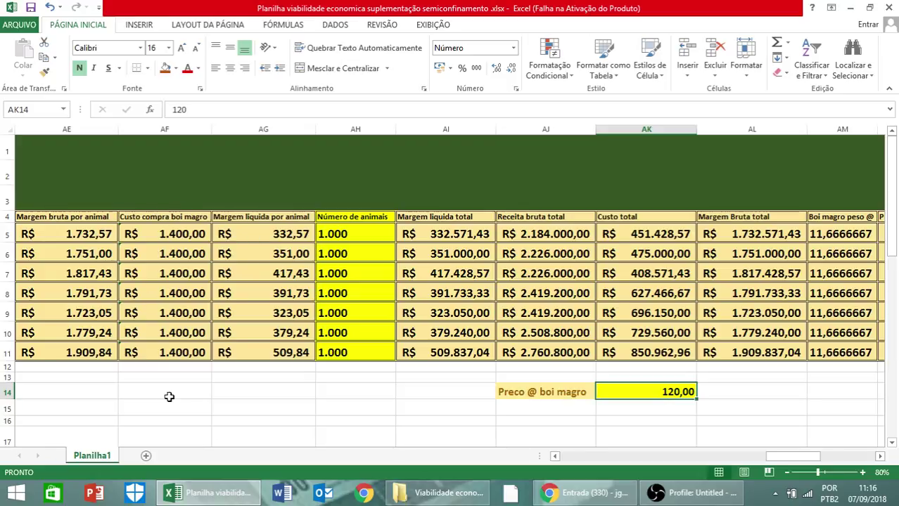
Examine Margem liquida por animal, Número de animais and the herd totals for net margin, revenue, cost and gross margin
{"action": "left_click", "coordinate": [263, 217]}
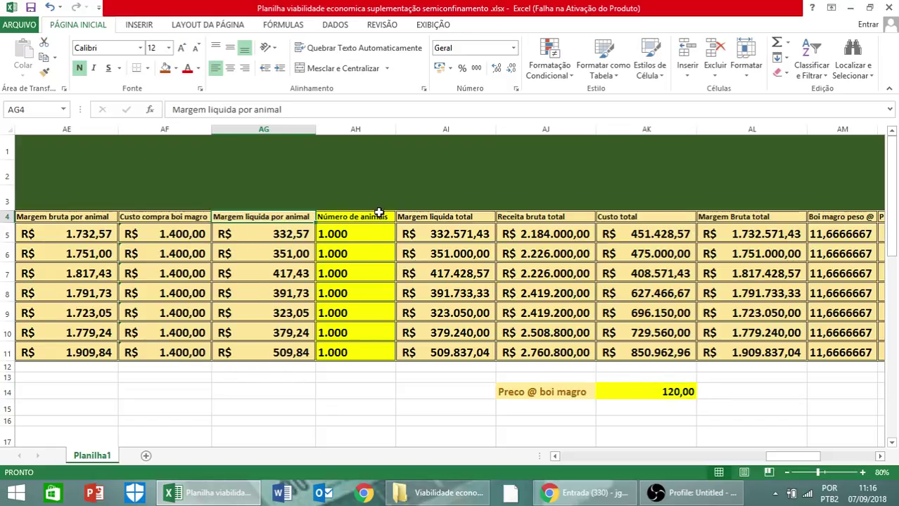
{"action": "left_click", "coordinate": [351, 218]}
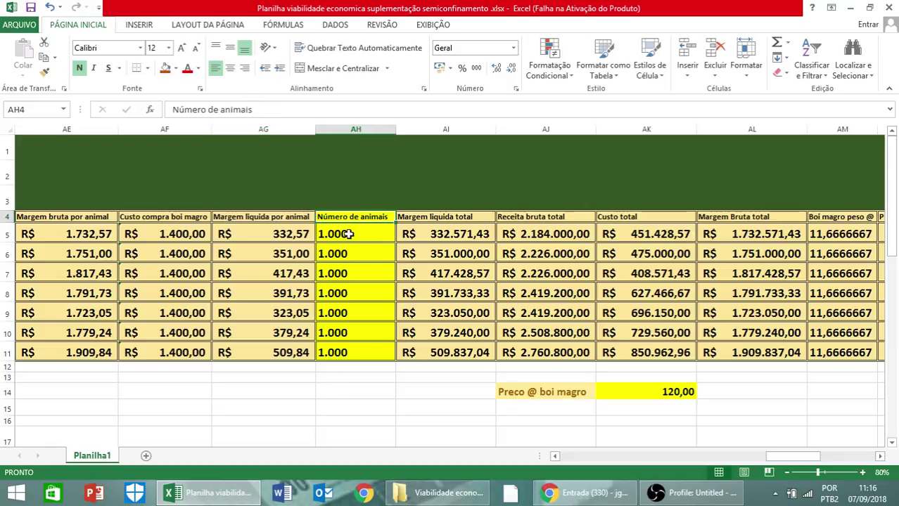
{"action": "left_click", "coordinate": [352, 234]}
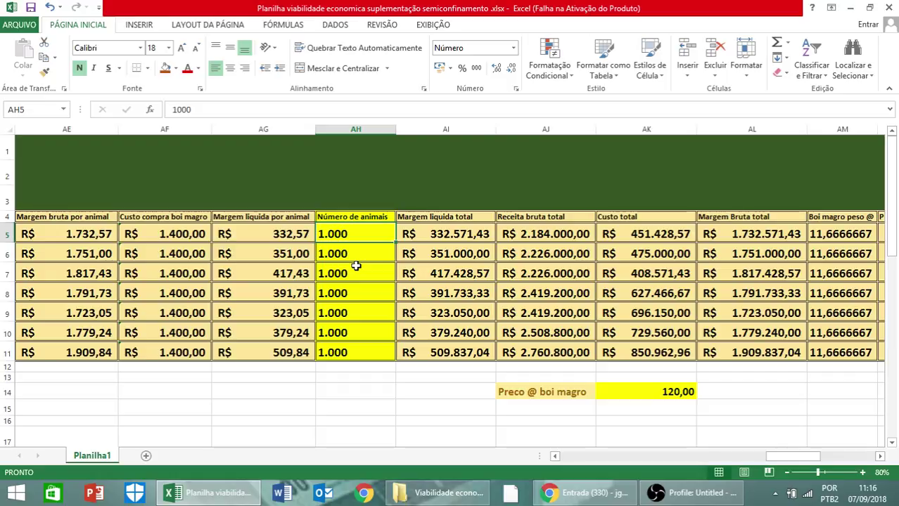
{"action": "left_click", "coordinate": [429, 217]}
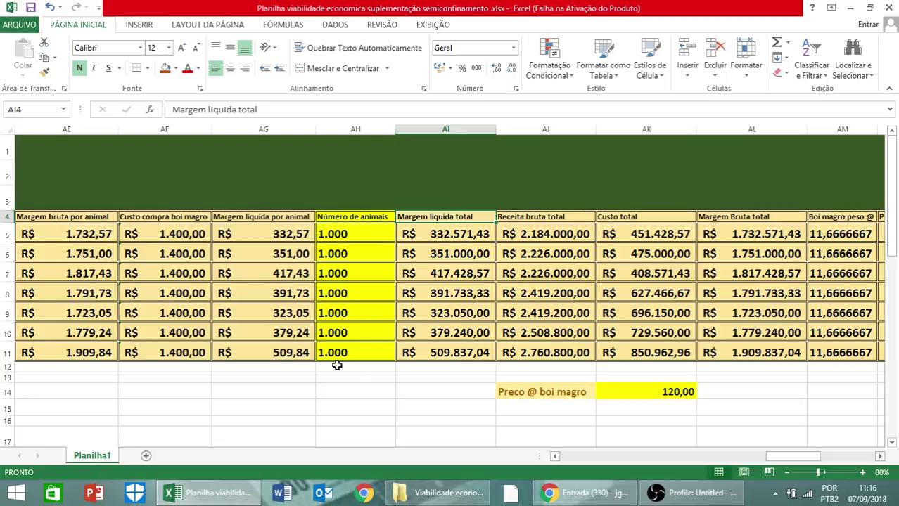
{"action": "left_click", "coordinate": [534, 218]}
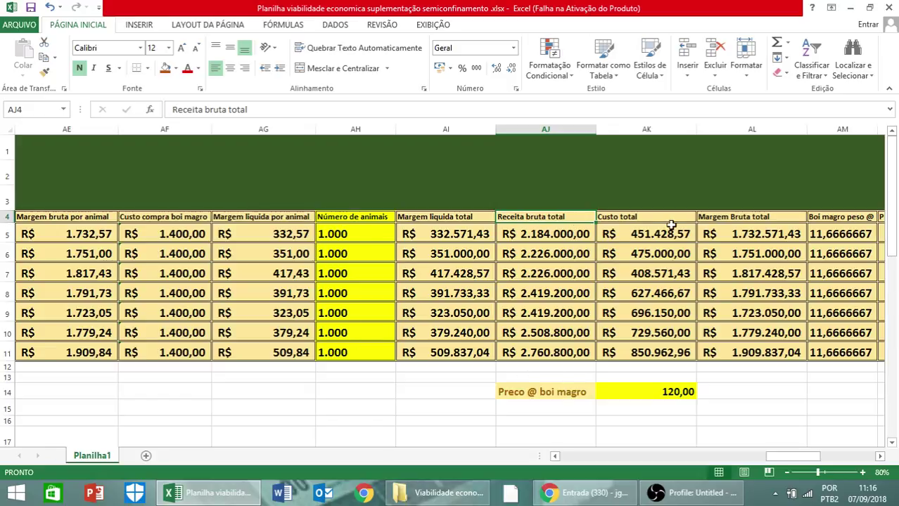
{"action": "left_click", "coordinate": [619, 217]}
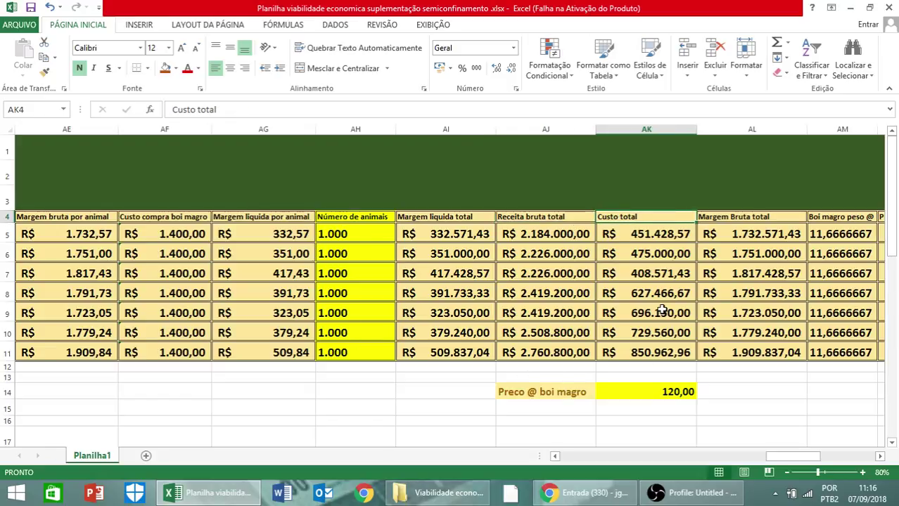
{"action": "left_click", "coordinate": [720, 215]}
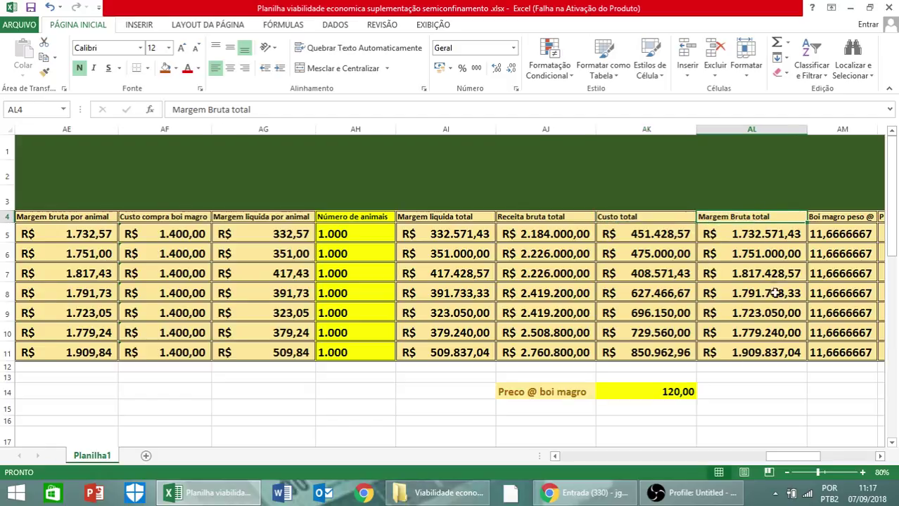
Review the Boi magro peso @ and Preço cab/boi magro columns, and widen Preço boi magro total to show its values in full
{"action": "left_click", "coordinate": [880, 456]}
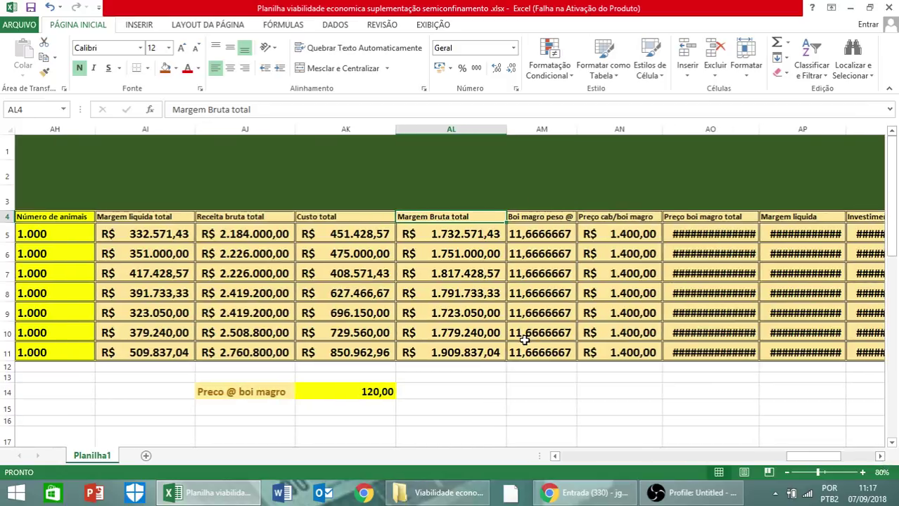
{"action": "left_click", "coordinate": [567, 217]}
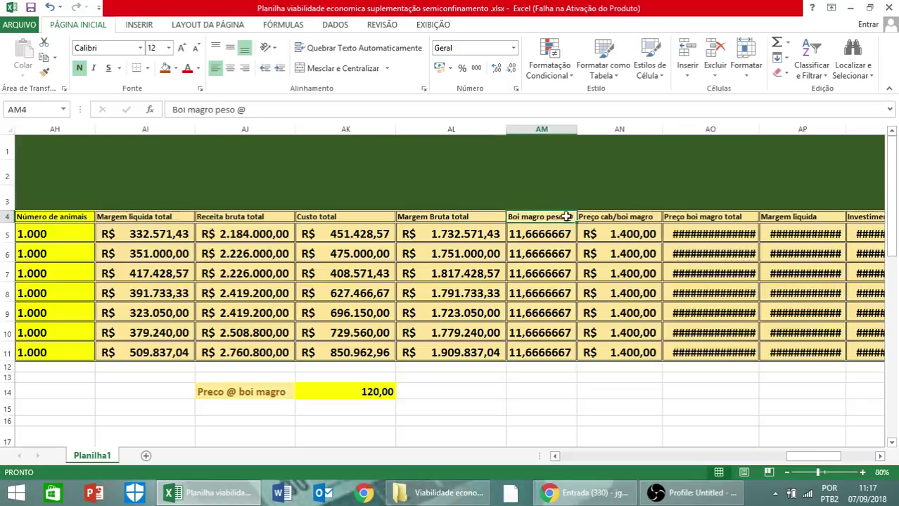
{"action": "left_click", "coordinate": [602, 219]}
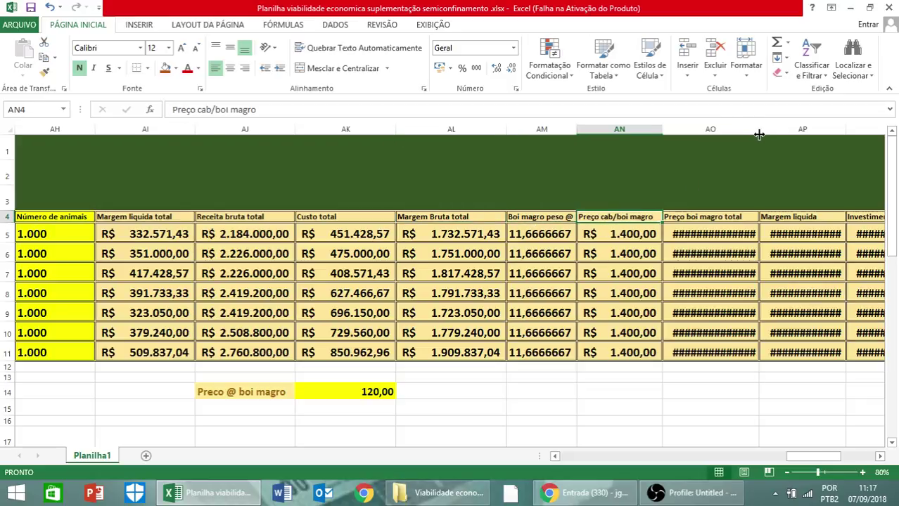
{"action": "left_click_drag", "start_coordinate": [759, 135], "coordinate": [771, 135]}
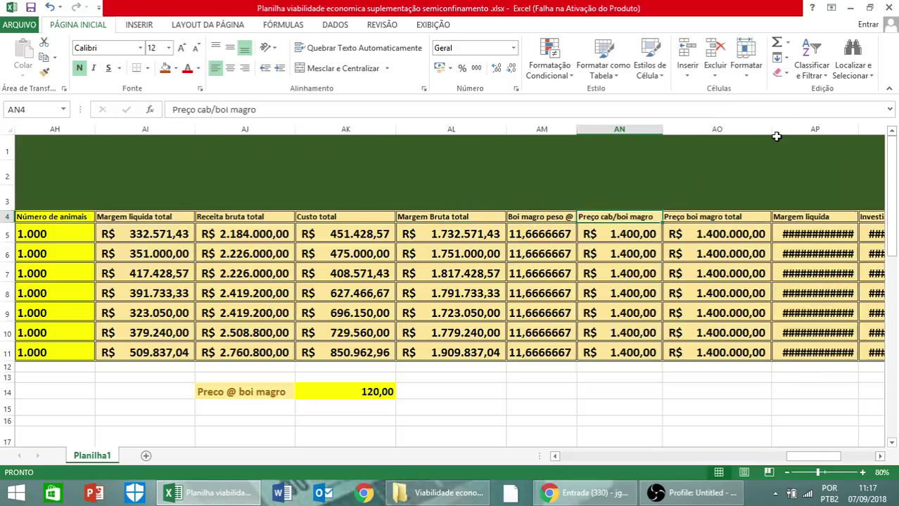
{"action": "left_click", "coordinate": [706, 219]}
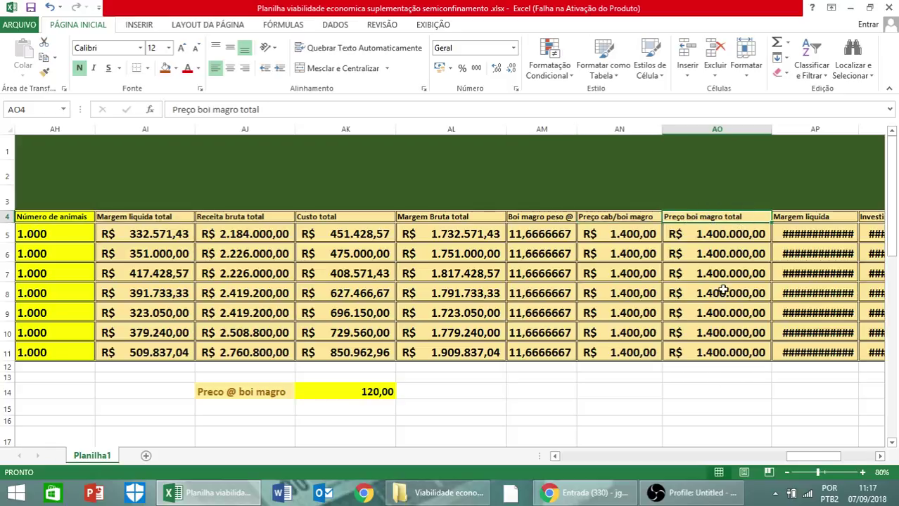
Widen the Margem liquida and Investimento total columns enough for their currency values to display in full
{"action": "left_click", "coordinate": [879, 458]}
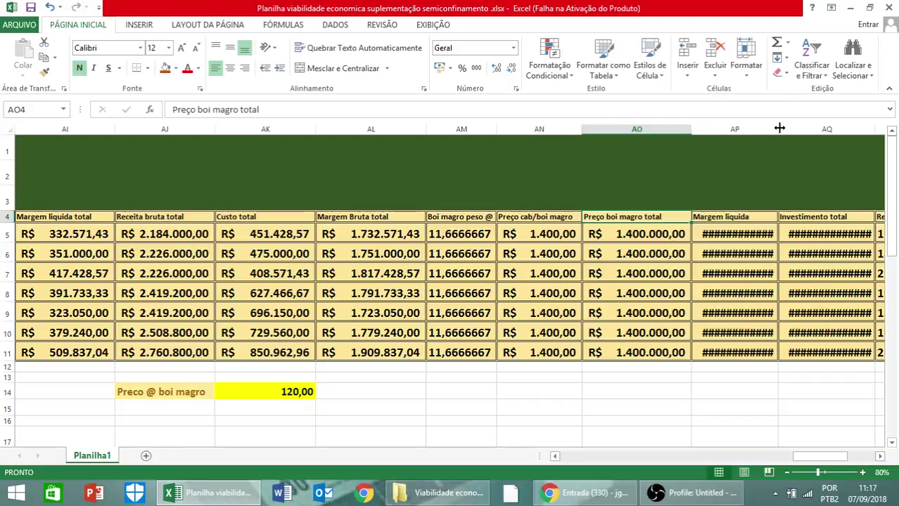
{"action": "left_click_drag", "start_coordinate": [779, 128], "coordinate": [794, 130]}
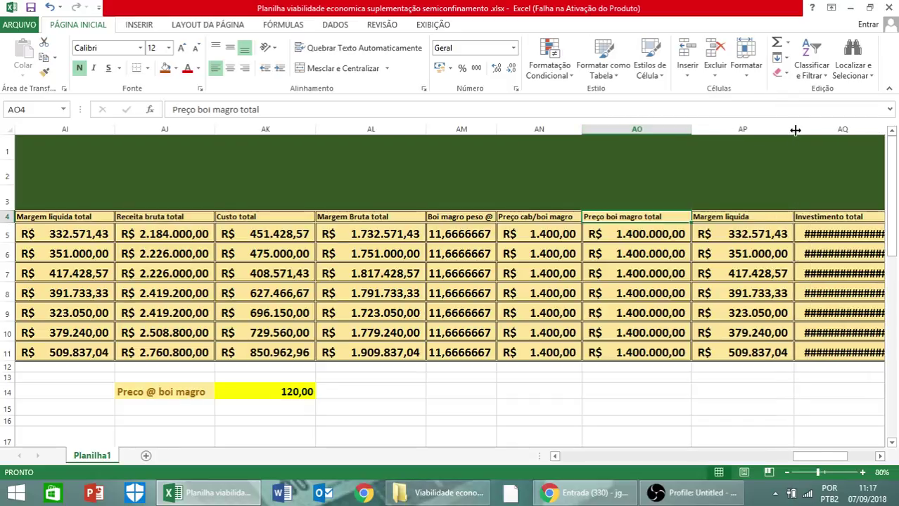
{"action": "left_click", "coordinate": [879, 456]}
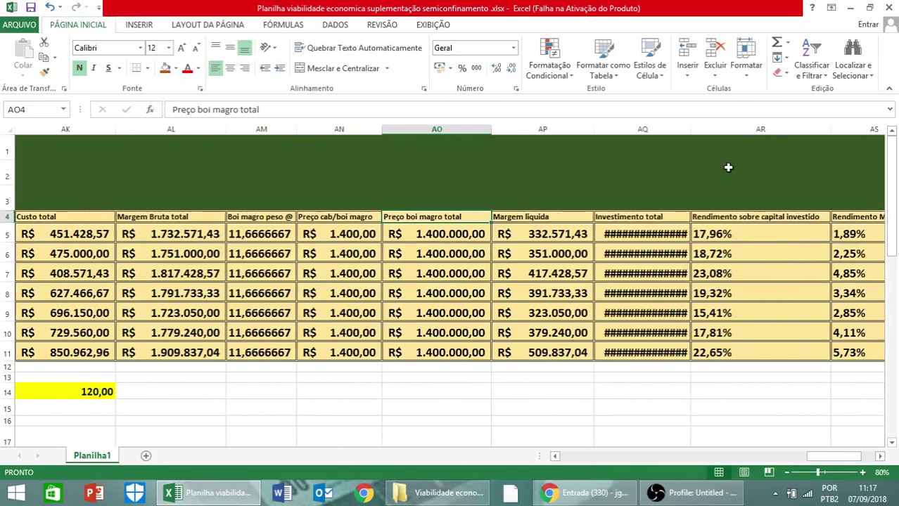
{"action": "left_click_drag", "start_coordinate": [691, 134], "coordinate": [709, 133]}
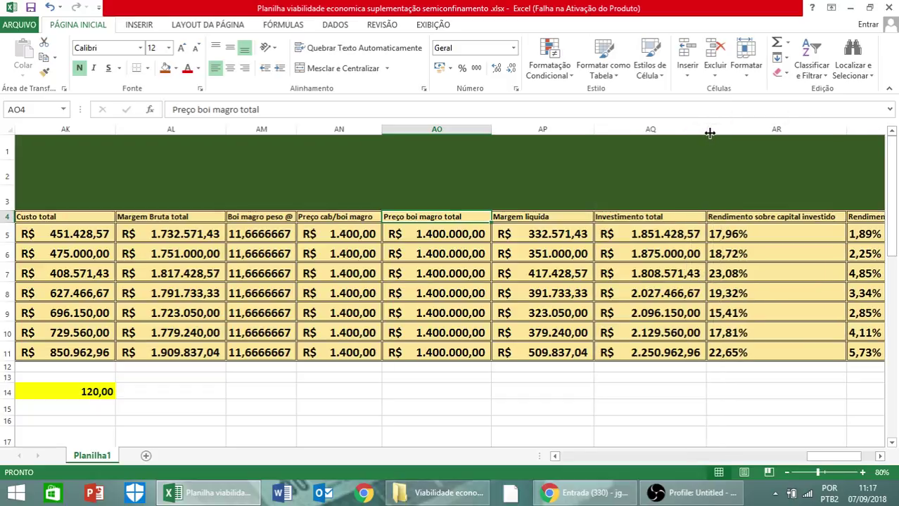
Compare Rendimento sobre capital investido, Rendimento Mês and Duração semiconfinamento meses across the supplementation levels
{"action": "left_click", "coordinate": [879, 456]}
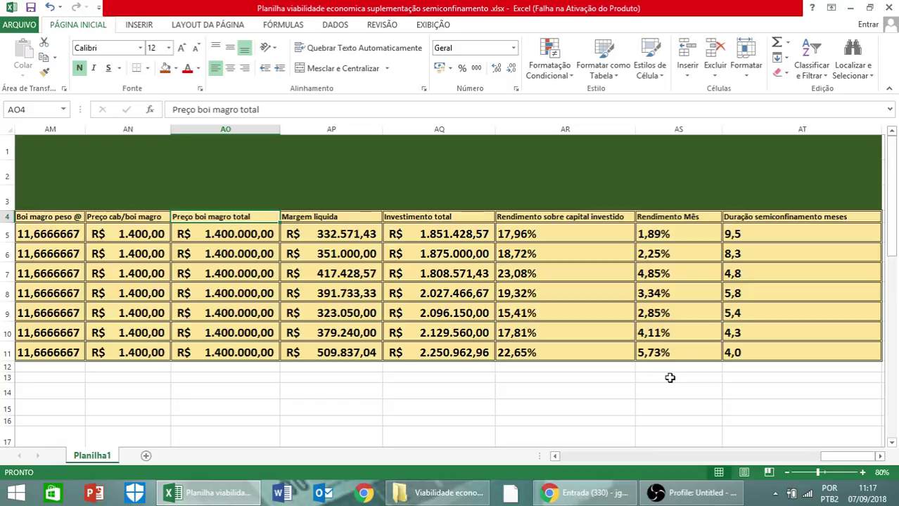
{"action": "left_click", "coordinate": [768, 218]}
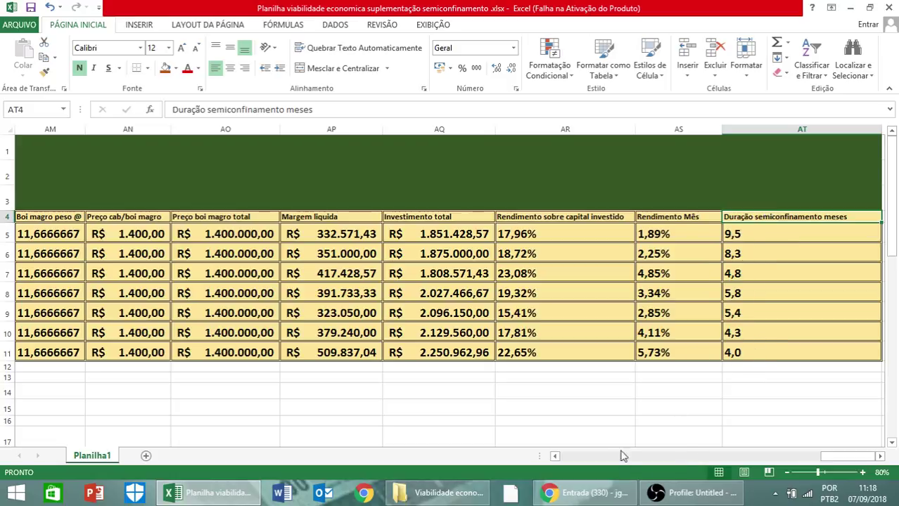
Review the weights, carcass yields, carcass gain and Preço @ in the separate 1,9 % PV and 1,7%PV table
{"action": "left_click", "coordinate": [562, 455]}
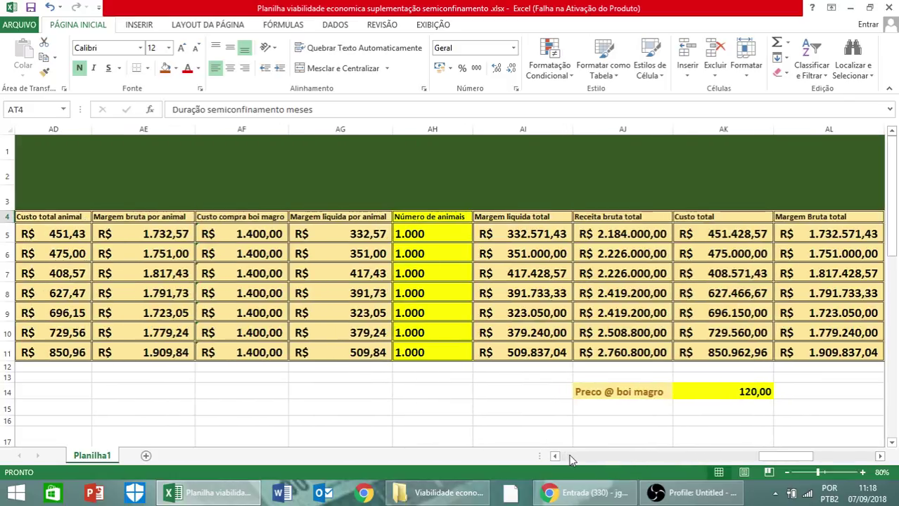
{"action": "left_click", "coordinate": [564, 457]}
{"action": "scroll", "coordinate": [557, 427], "scroll_direction": "down", "scroll_amount": 4}
{"action": "left_click", "coordinate": [572, 456]}
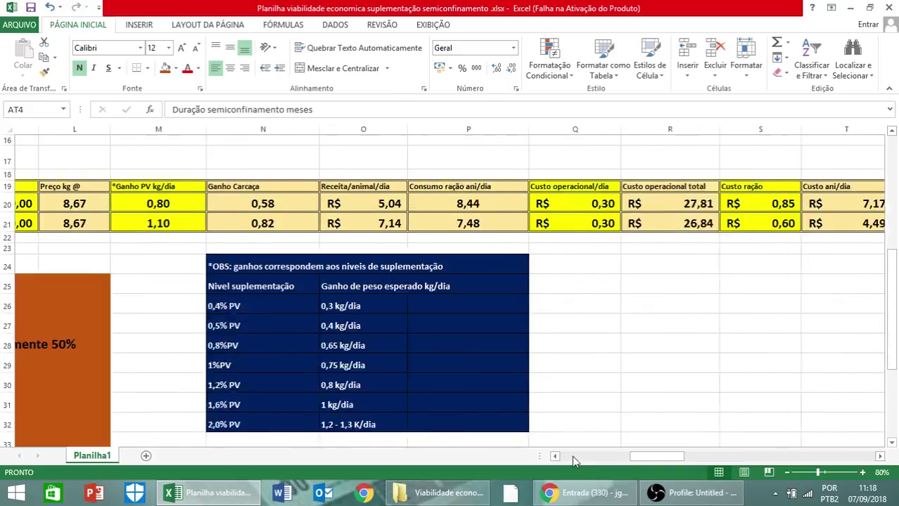
{"action": "left_click", "coordinate": [574, 455]}
{"action": "scroll", "coordinate": [338, 359], "scroll_direction": "up", "scroll_amount": 2}
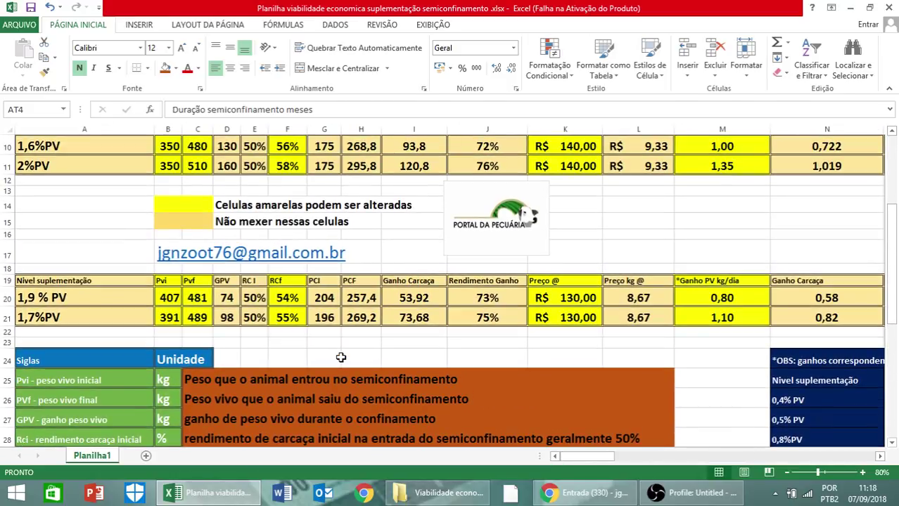
{"action": "left_click", "coordinate": [879, 456]}
{"action": "left_click", "coordinate": [879, 456]}
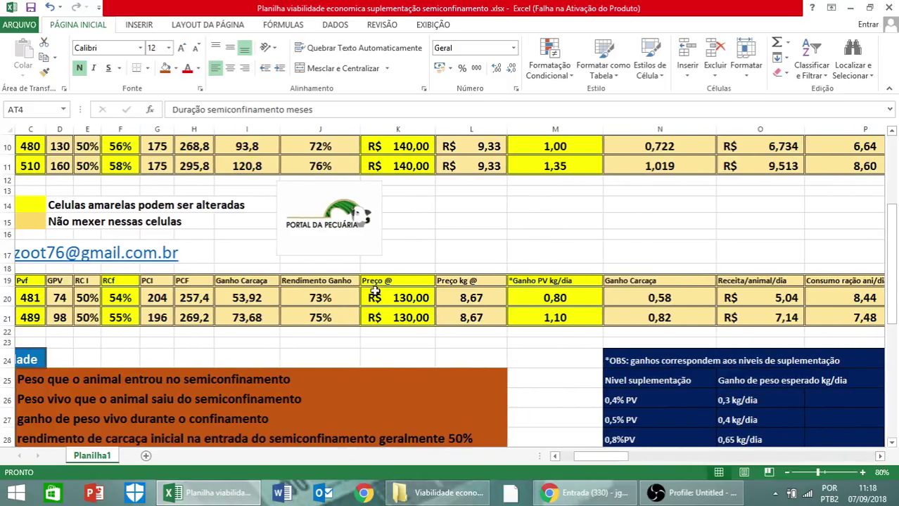
Compare daily revenue, feed and operating costs, margins, herd totals and Retorno capital investido between the 1,9 % PV and 1,7%PV rows
{"action": "left_click", "coordinate": [880, 457]}
{"action": "left_click", "coordinate": [880, 457]}
{"action": "left_click", "coordinate": [880, 457]}
{"action": "left_click", "coordinate": [880, 456]}
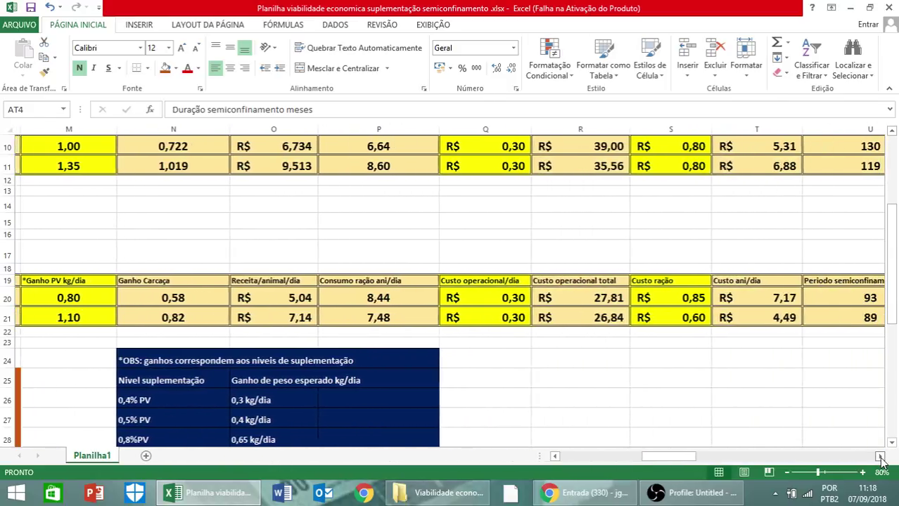
{"action": "left_click", "coordinate": [880, 457]}
{"action": "left_click", "coordinate": [880, 456]}
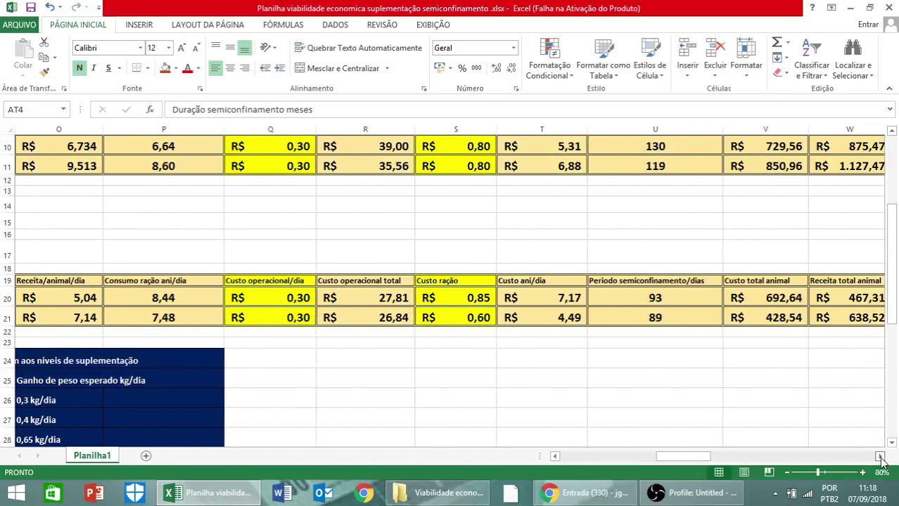
{"action": "left_click", "coordinate": [880, 457]}
{"action": "left_click", "coordinate": [880, 457]}
{"action": "left_click", "coordinate": [880, 456]}
{"action": "left_click", "coordinate": [880, 456]}
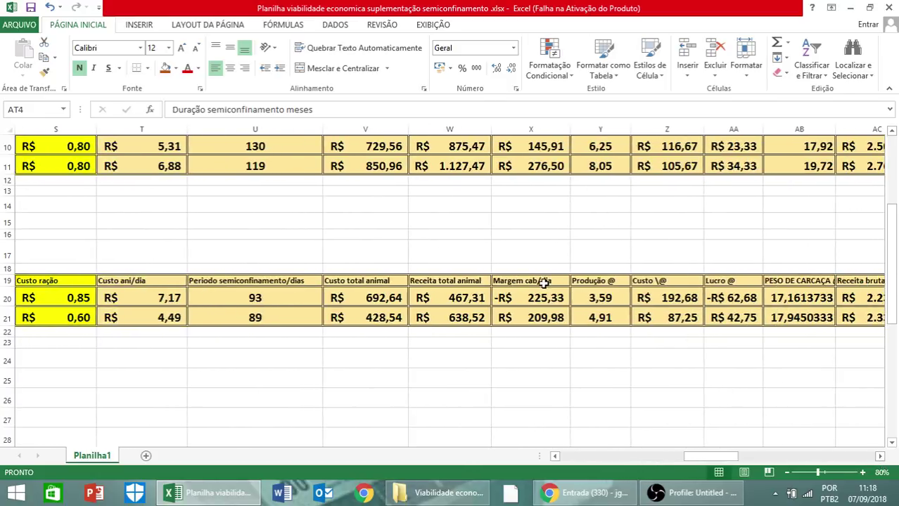
{"action": "left_click", "coordinate": [870, 456]}
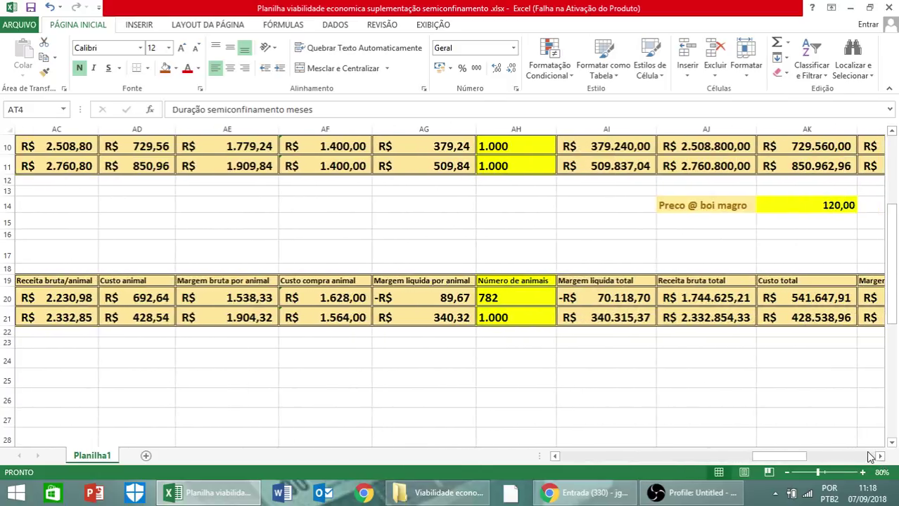
{"action": "left_click", "coordinate": [870, 456]}
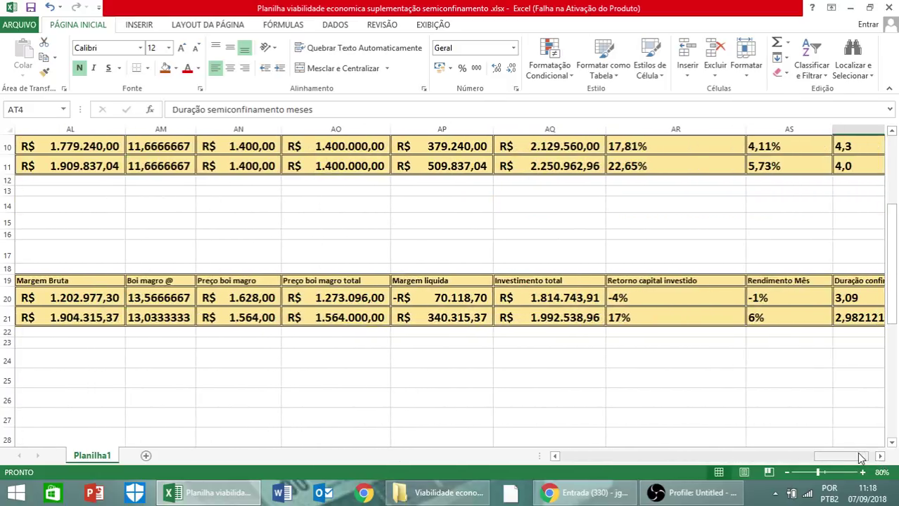
Review the Siglas glossary of abbreviations and units below the tables, and return to the main supplementation table
{"action": "left_click", "coordinate": [571, 459]}
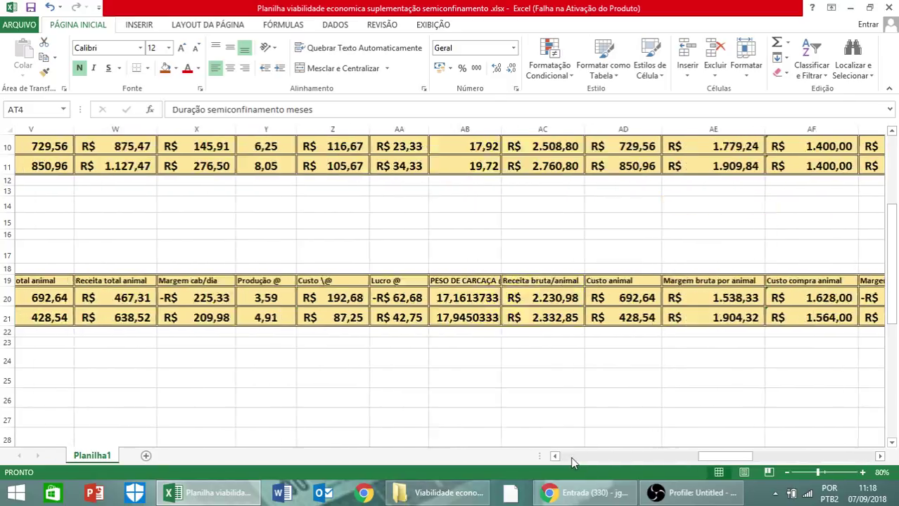
{"action": "left_click", "coordinate": [571, 459]}
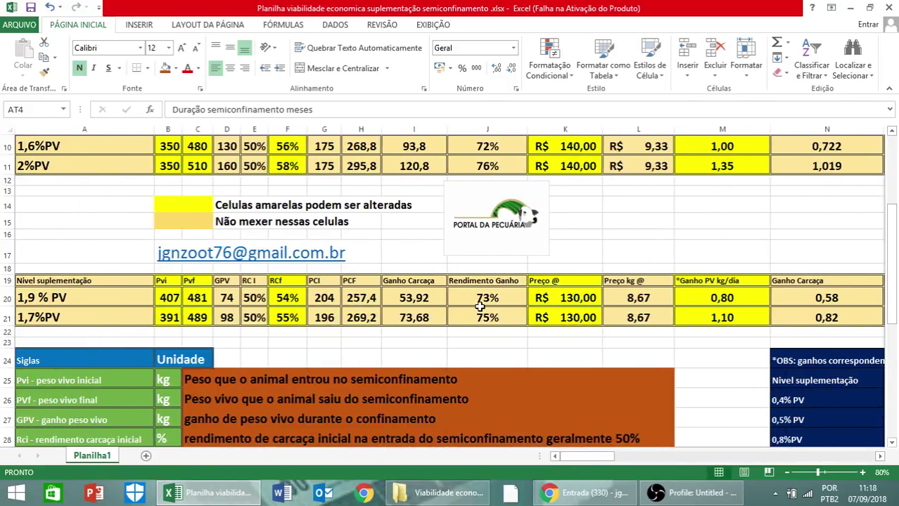
{"action": "scroll", "coordinate": [394, 320], "scroll_direction": "down", "scroll_amount": 3}
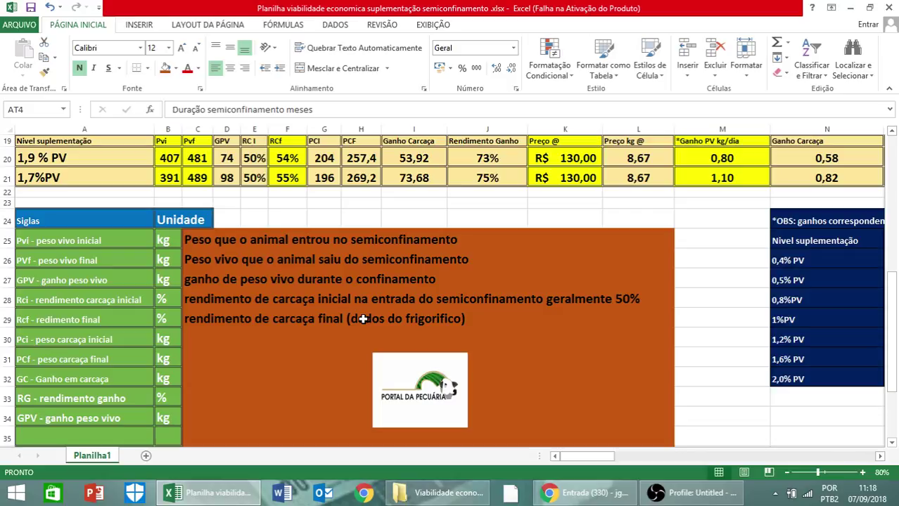
{"action": "scroll", "coordinate": [363, 318], "scroll_direction": "down", "scroll_amount": 2}
{"action": "scroll", "coordinate": [366, 317], "scroll_direction": "up", "scroll_amount": 8}
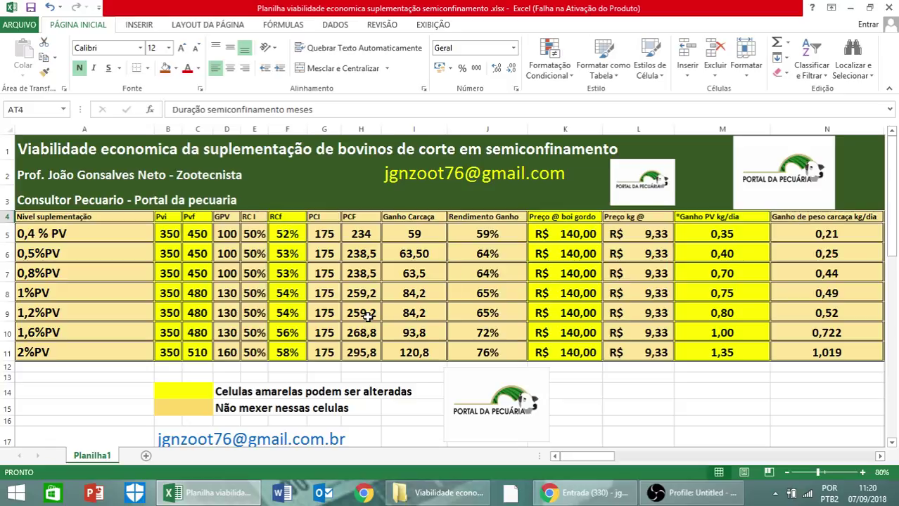
{"action": "left_click", "coordinate": [686, 493]}
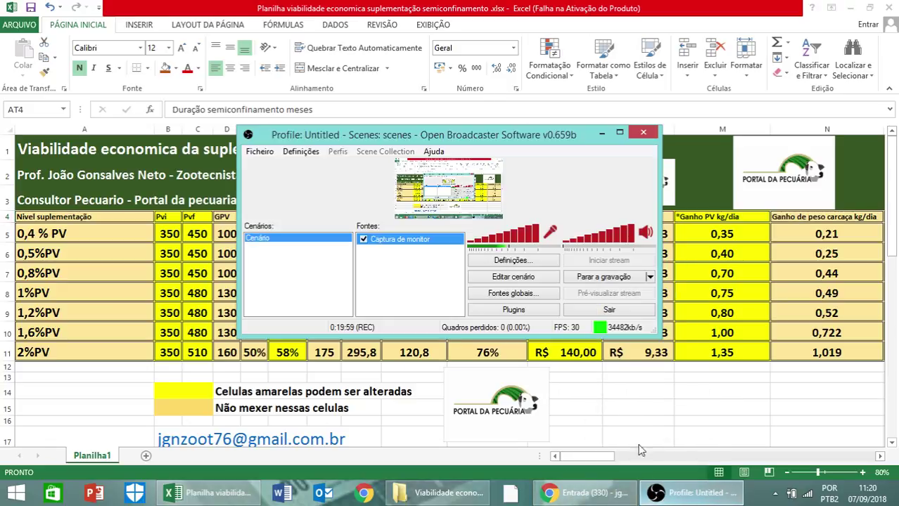